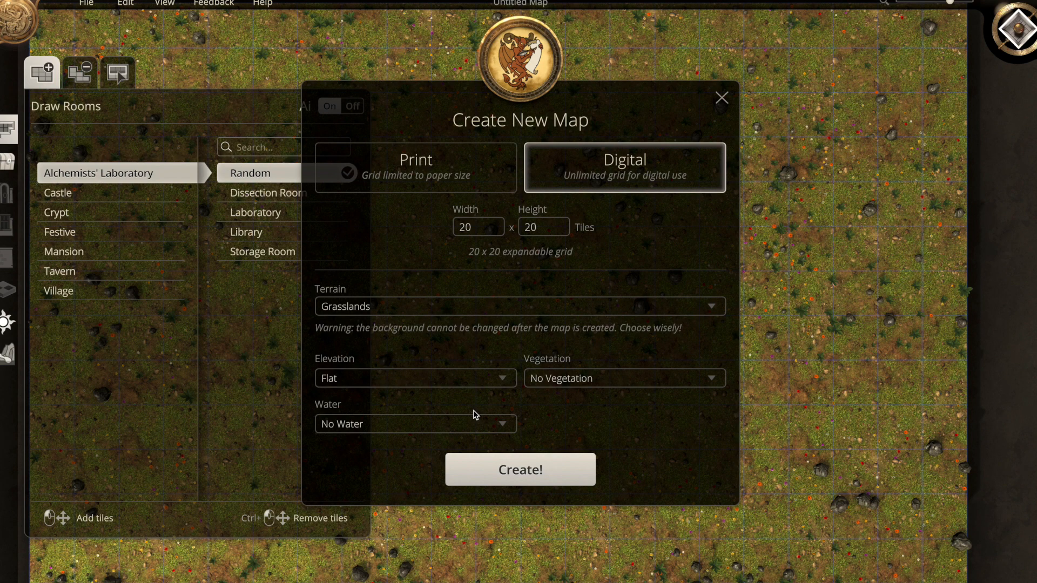
Create a new Digital map of 20 x 20 tiles with Grasslands terrain, Flat elevation, No Vegetation and No Water.
click(513, 480)
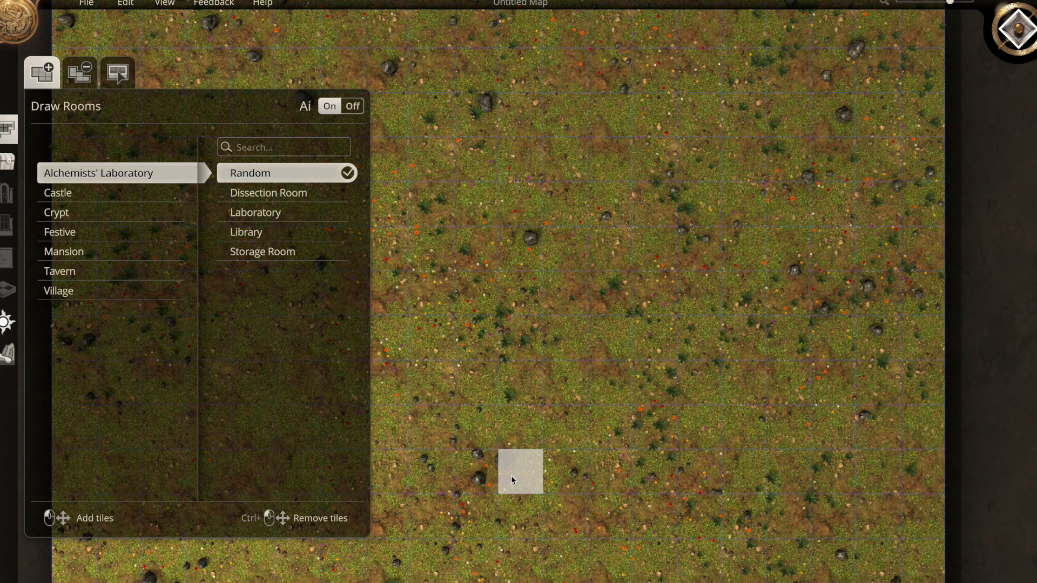
scroll(512, 479, down, 3)
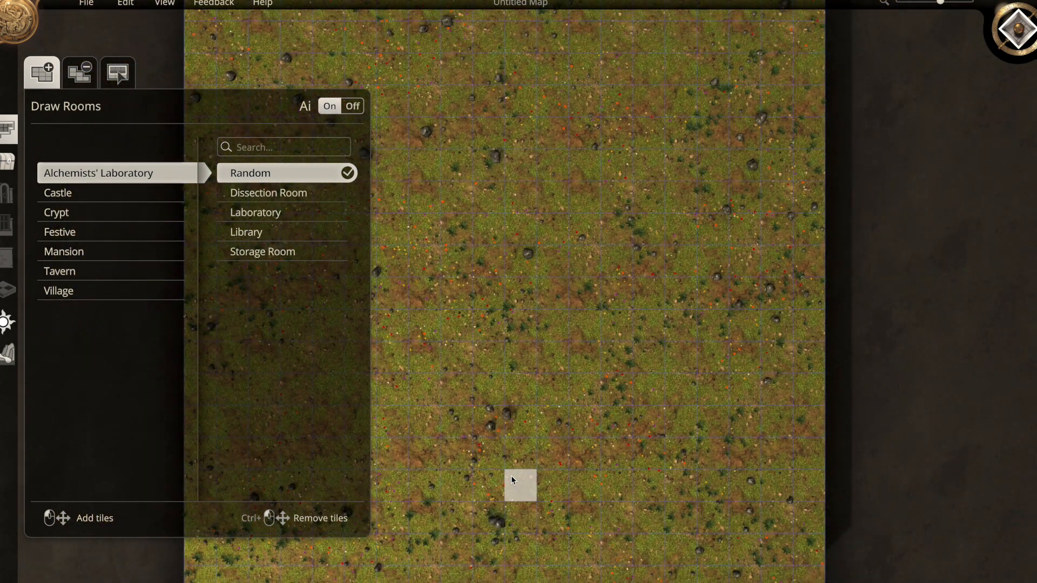
scroll(512, 480, down, 1)
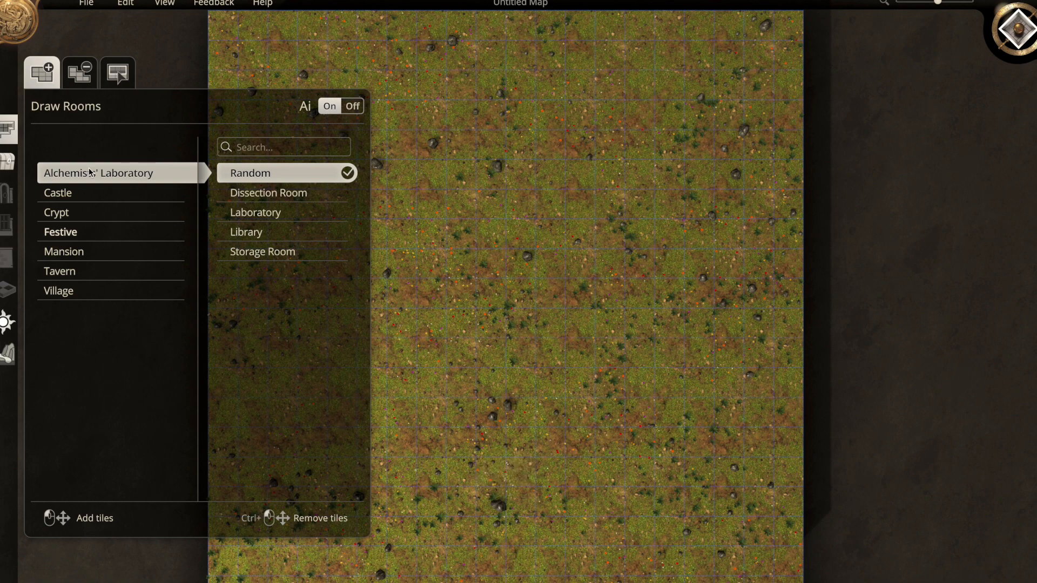
Paint the upper part of the map with the grey cobbled stone terrain, using a brush enlarged to nearly its maximum size.
click(5, 354)
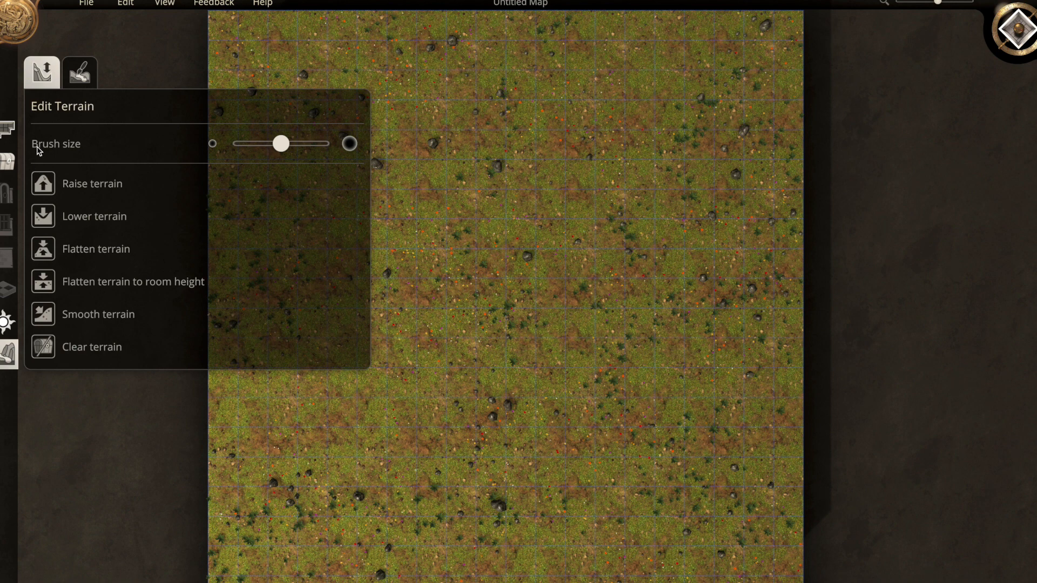
click(78, 78)
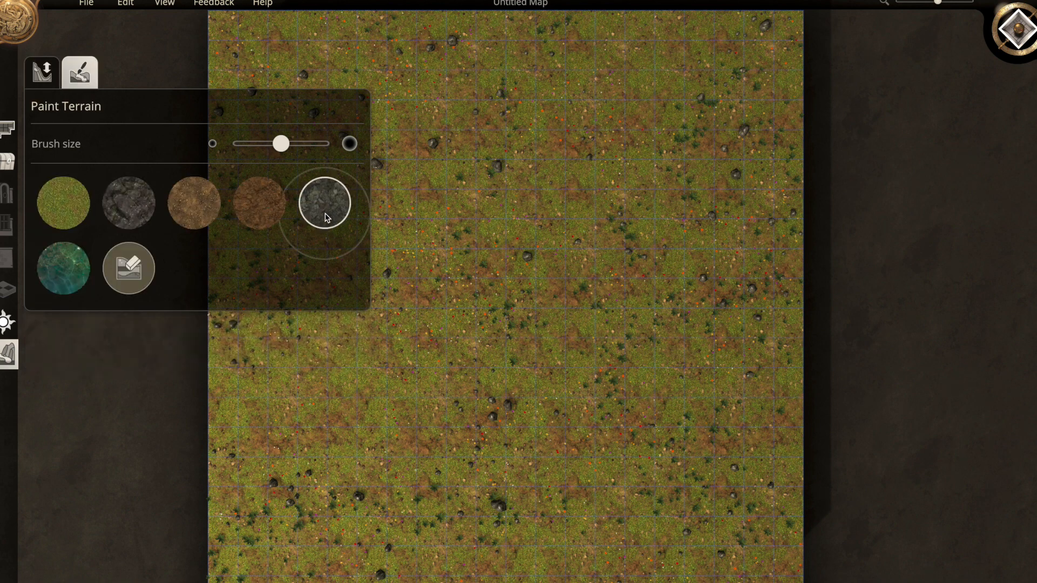
drag(280, 144, 324, 143)
mouse_move(274, 70)
mouse_down()
mouse_move(250, 57)
mouse_move(807, 100)
mouse_move(792, 160)
mouse_move(813, 43)
mouse_up()
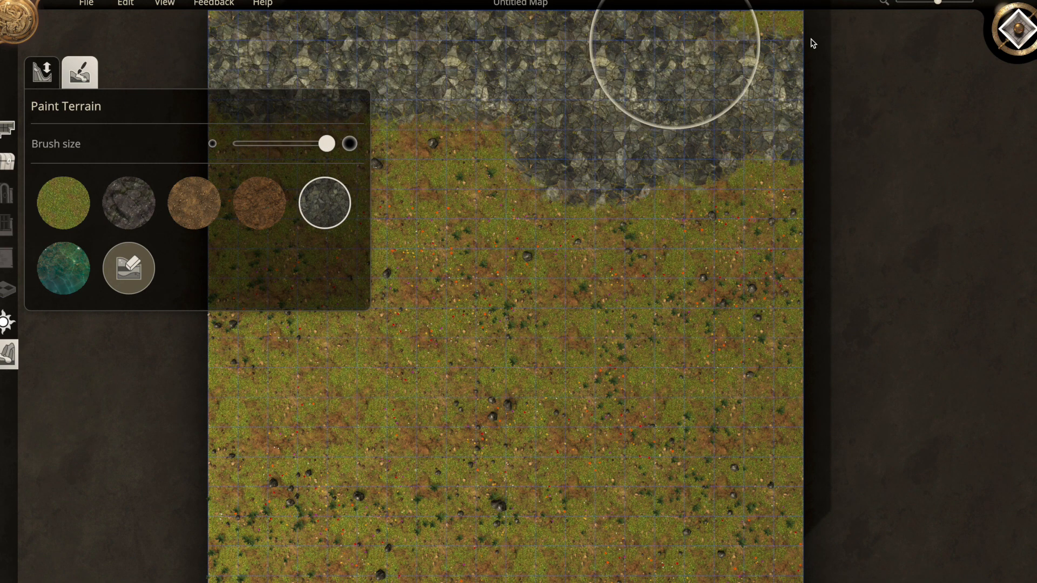
mouse_move(179, 174)
mouse_down()
mouse_move(702, 169)
mouse_move(303, 155)
mouse_move(637, 194)
mouse_move(635, 219)
mouse_move(243, 307)
mouse_move(643, 319)
mouse_move(537, 251)
mouse_move(257, 314)
mouse_up()
Try a patch of dark rock terrain, and cover it and the remaining grass with the grey cobbled stone terrain.
click(128, 202)
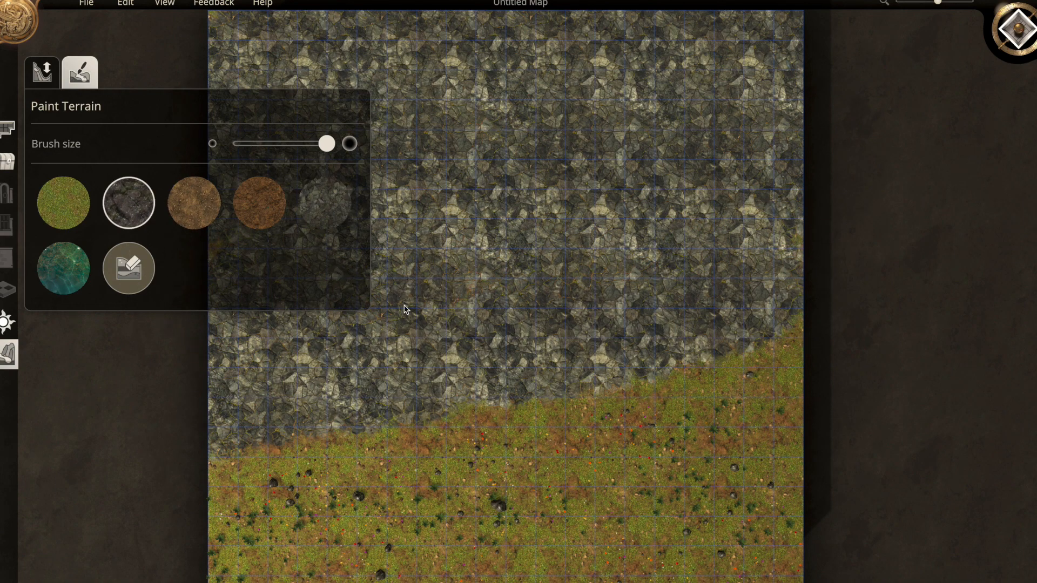
drag(594, 364, 668, 392)
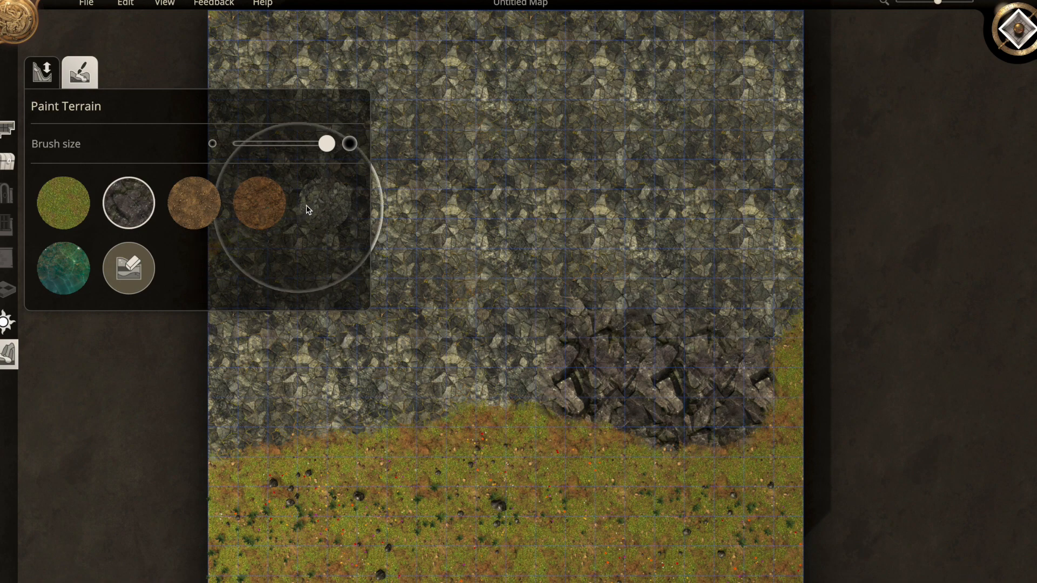
click(324, 202)
mouse_move(598, 408)
mouse_down()
mouse_move(777, 389)
mouse_move(678, 313)
mouse_move(459, 239)
mouse_move(362, 473)
mouse_move(226, 509)
mouse_move(803, 520)
mouse_move(597, 556)
mouse_move(556, 582)
mouse_move(787, 567)
mouse_up()
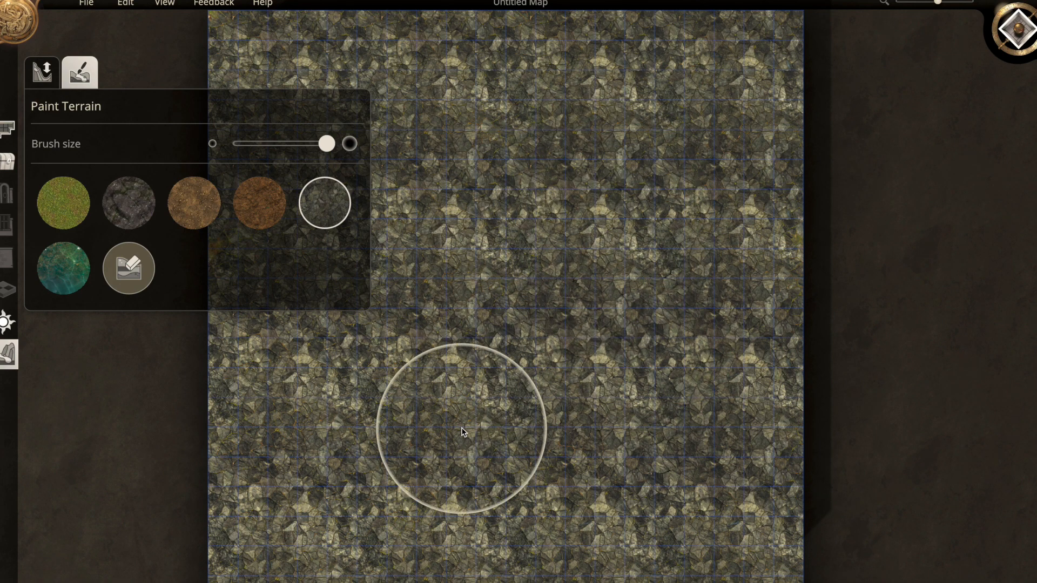
Lower the terrain with a slightly smaller brush to carve a straight channel through the middle of the map, from edge to edge.
click(43, 76)
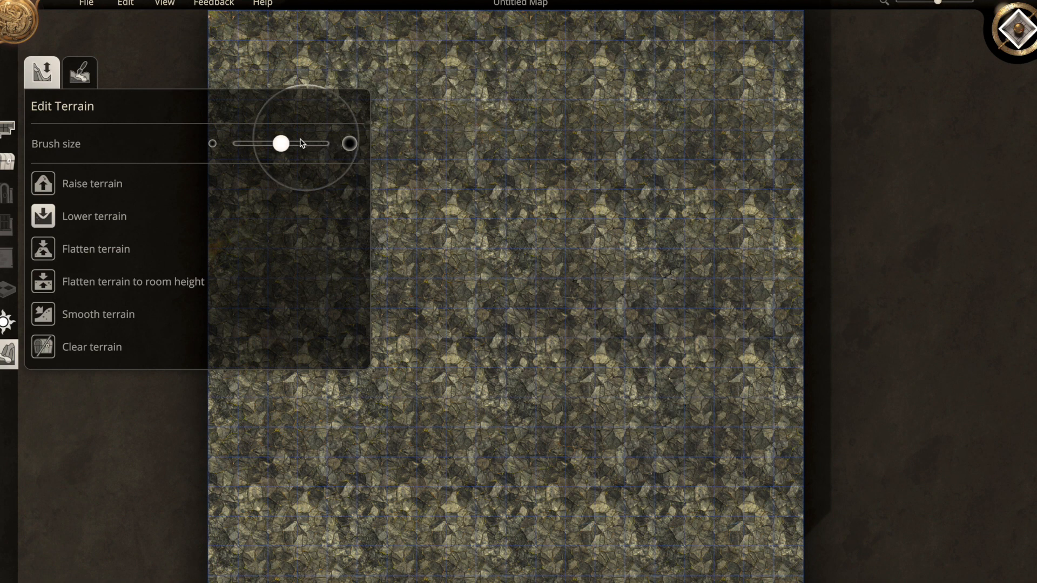
drag(283, 144, 276, 145)
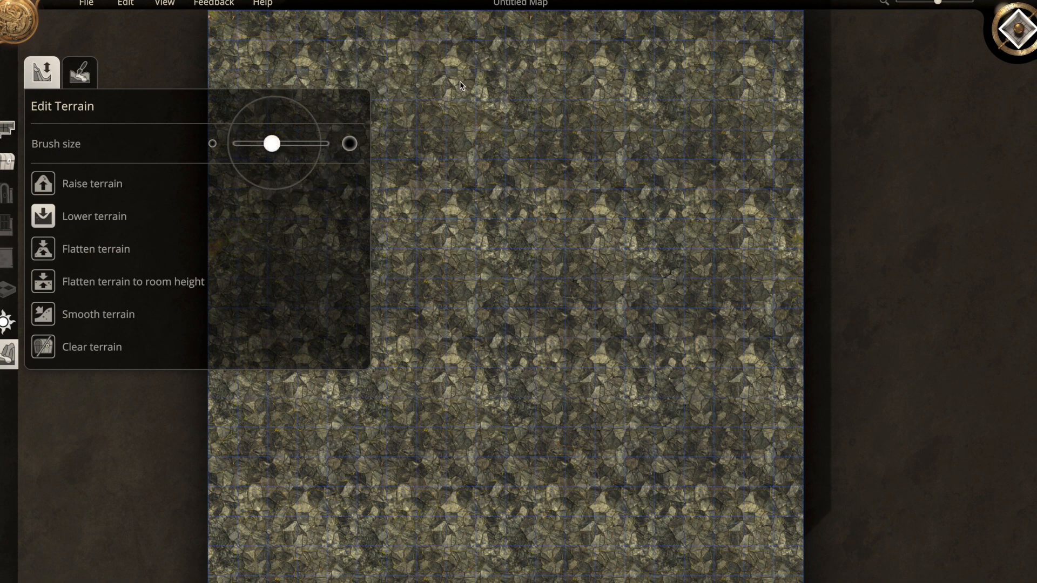
mouse_move(487, 42)
mouse_down()
mouse_move(485, 555)
mouse_move(486, 35)
mouse_move(479, 333)
mouse_move(488, 449)
mouse_move(486, 493)
mouse_move(491, 281)
mouse_move(470, 491)
mouse_move(481, 511)
mouse_move(510, 412)
mouse_move(508, 189)
mouse_move(493, 81)
mouse_move(472, 148)
mouse_move(470, 393)
mouse_up()
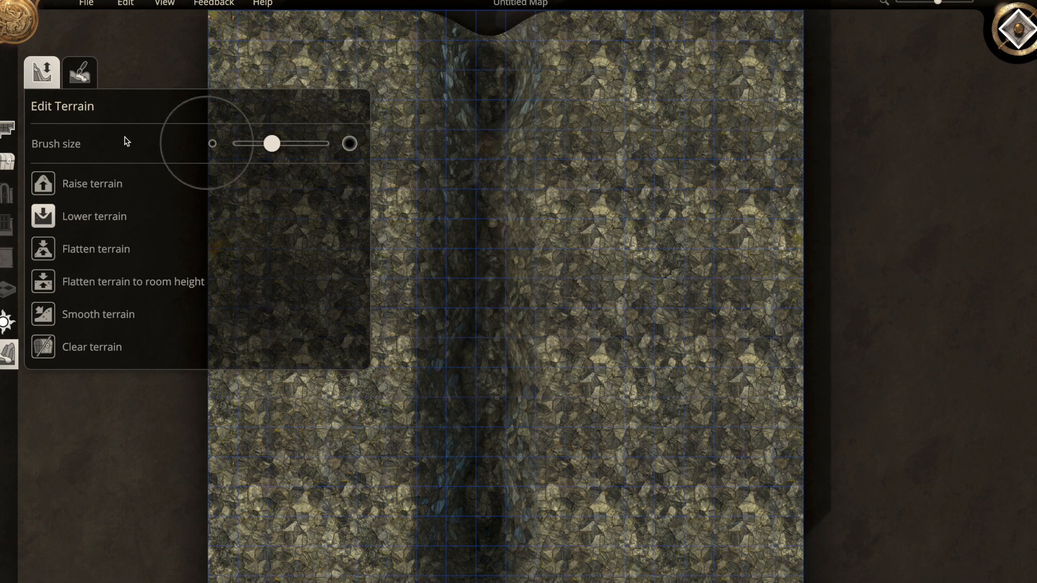
Paint water terrain along the full length of the carved channel.
click(79, 72)
click(65, 265)
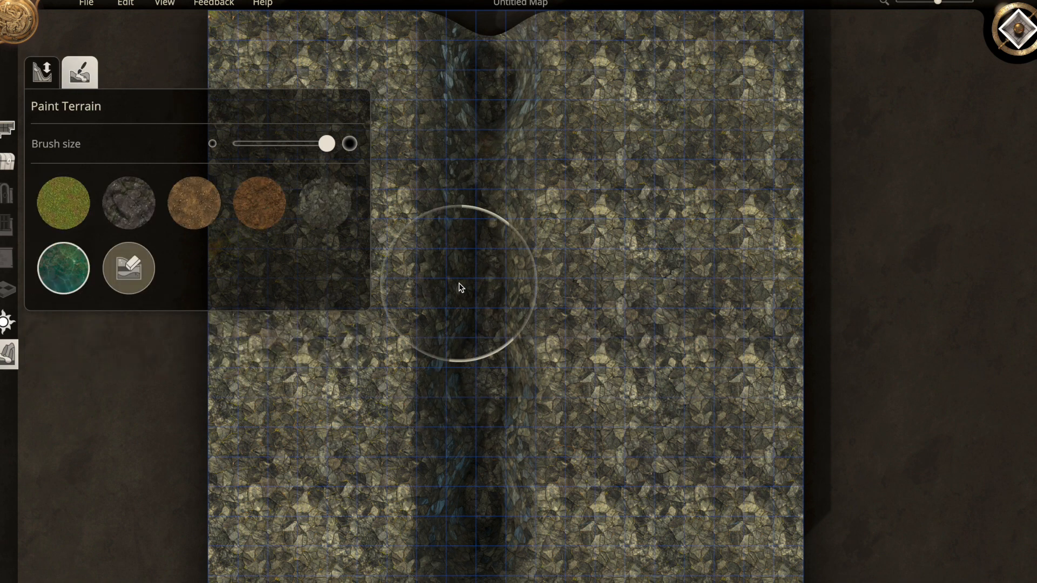
click(461, 287)
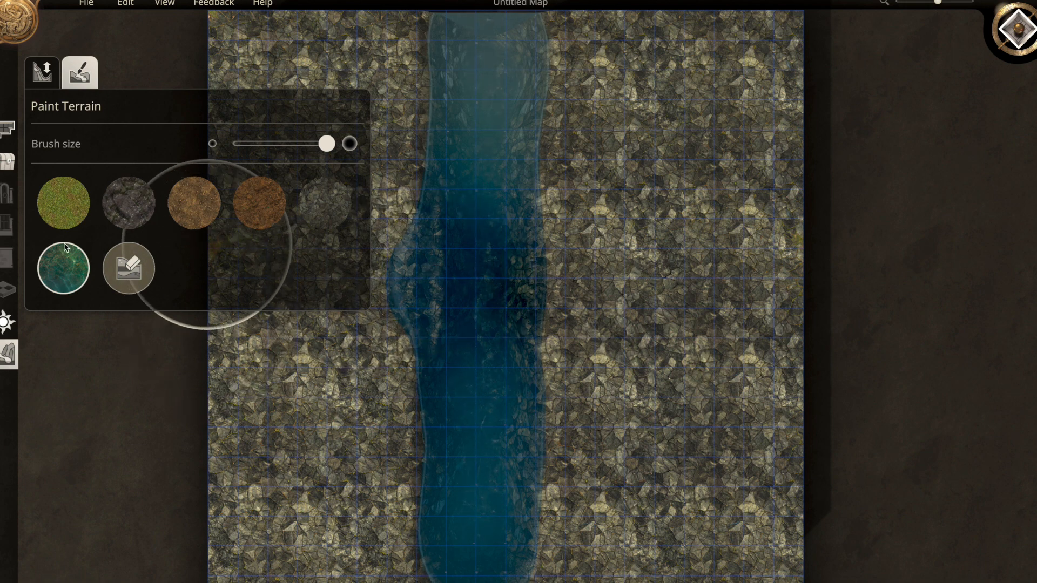
Draw a two-tile-wide Castle Hallway along each bank of the channel for the full map length, with Ai off.
click(2, 132)
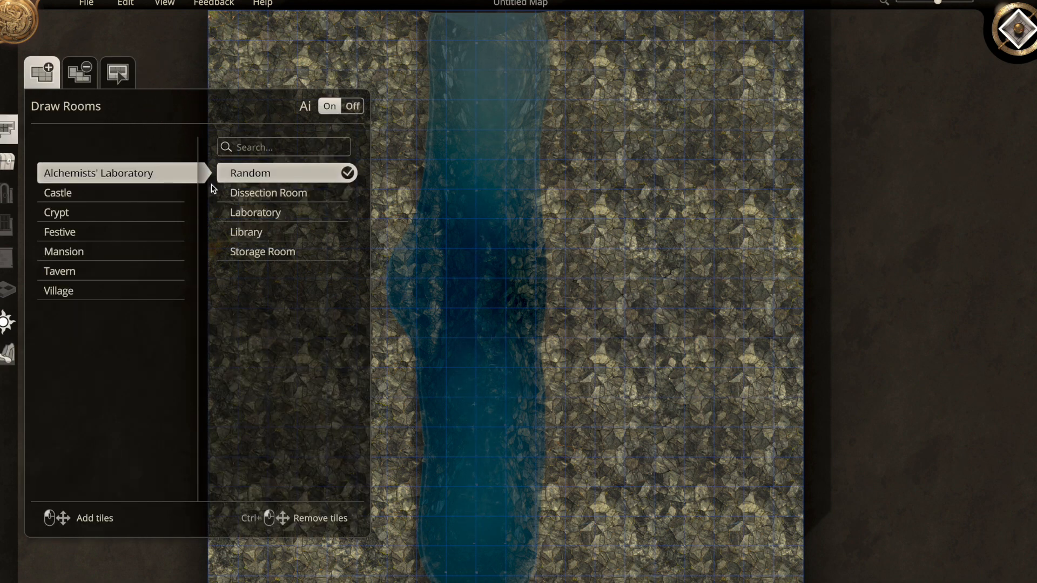
click(81, 200)
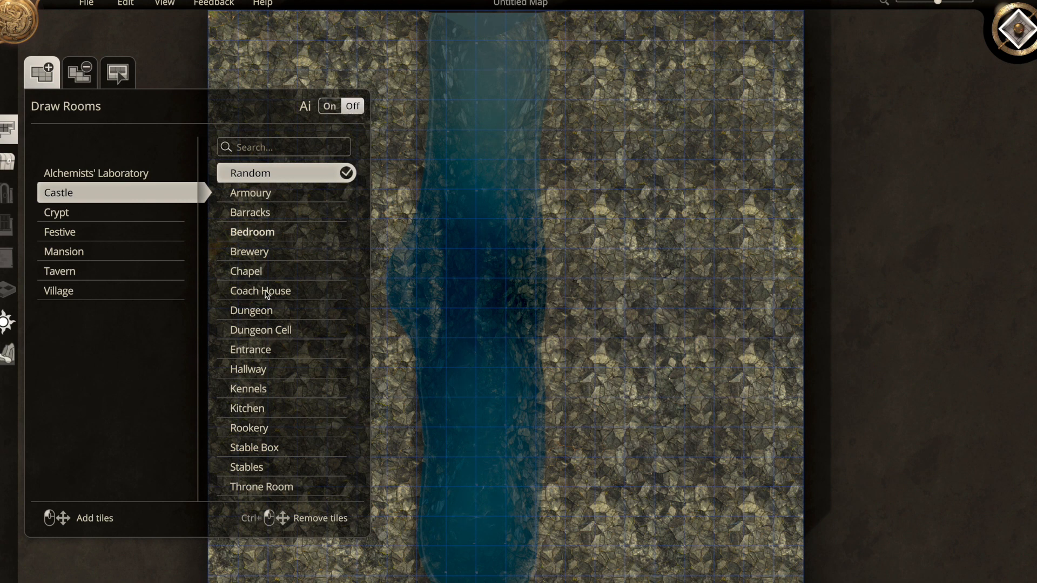
click(248, 371)
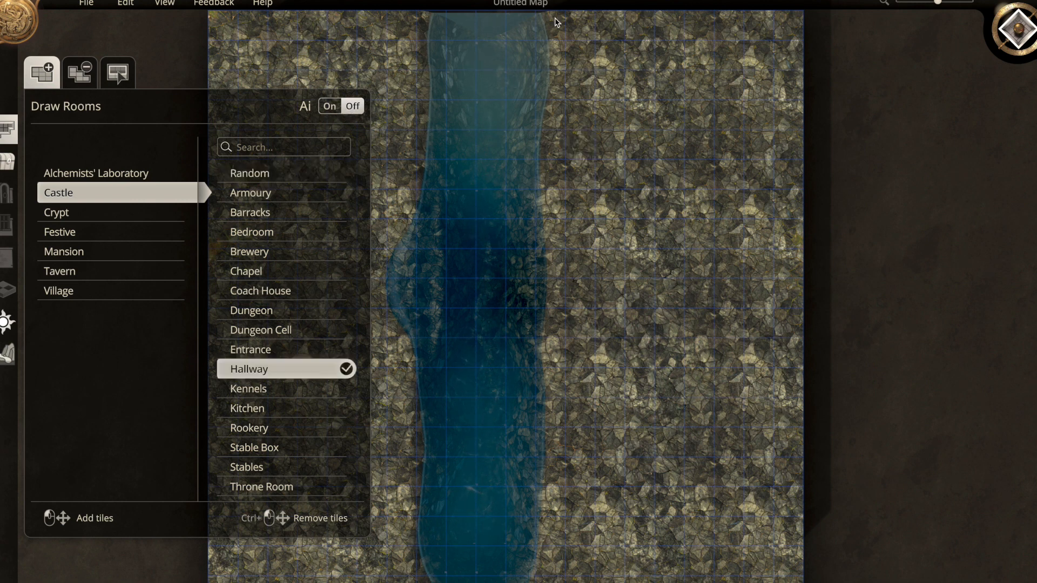
drag(436, 25, 432, 565)
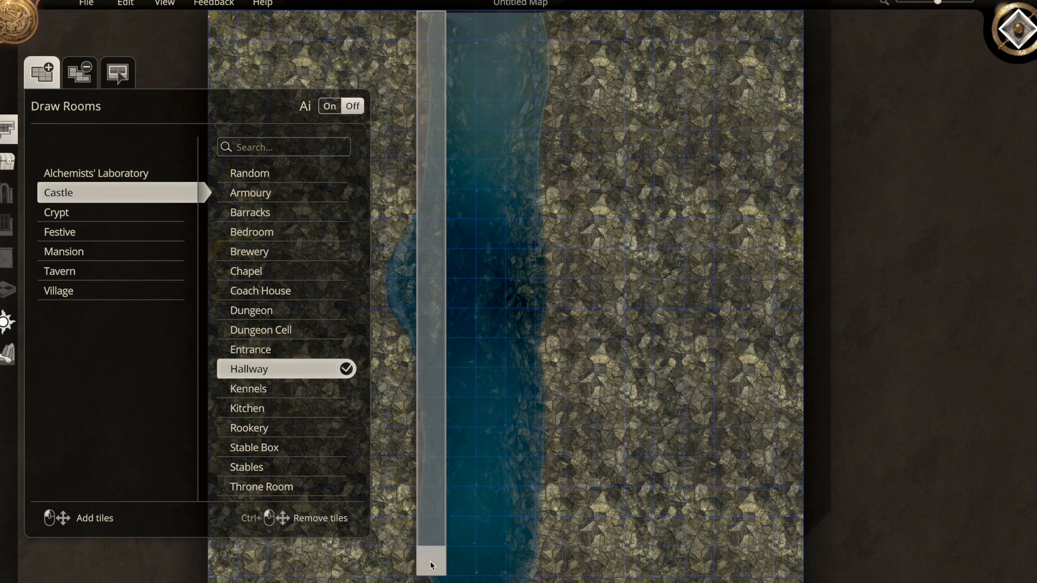
drag(416, 579, 415, 580)
click(431, 306)
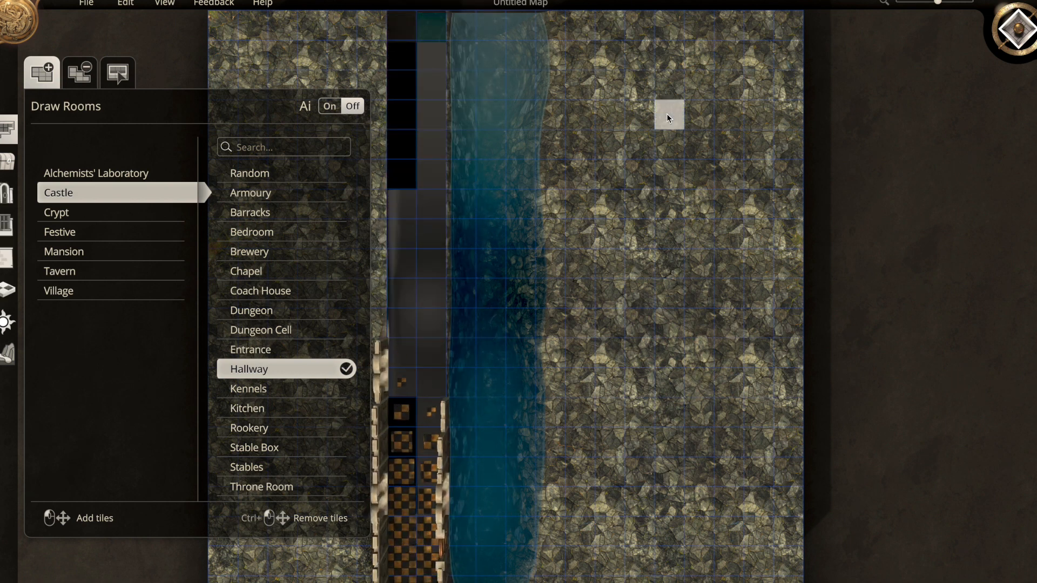
drag(549, 25, 581, 581)
click(566, 305)
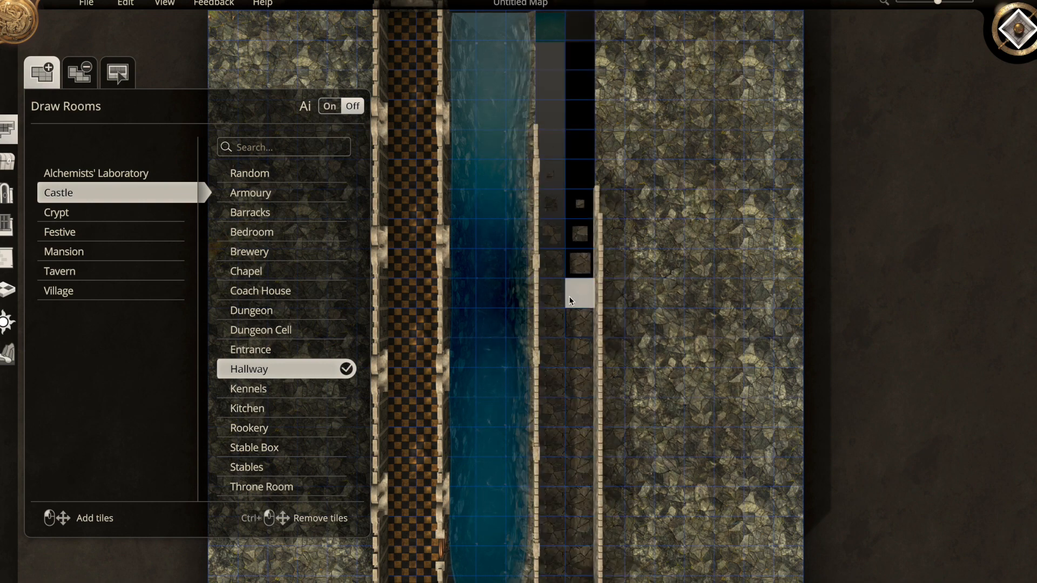
Show the map in 3D perspective and remove the checkered hallway's wall along the water.
scroll(578, 264, down, 3)
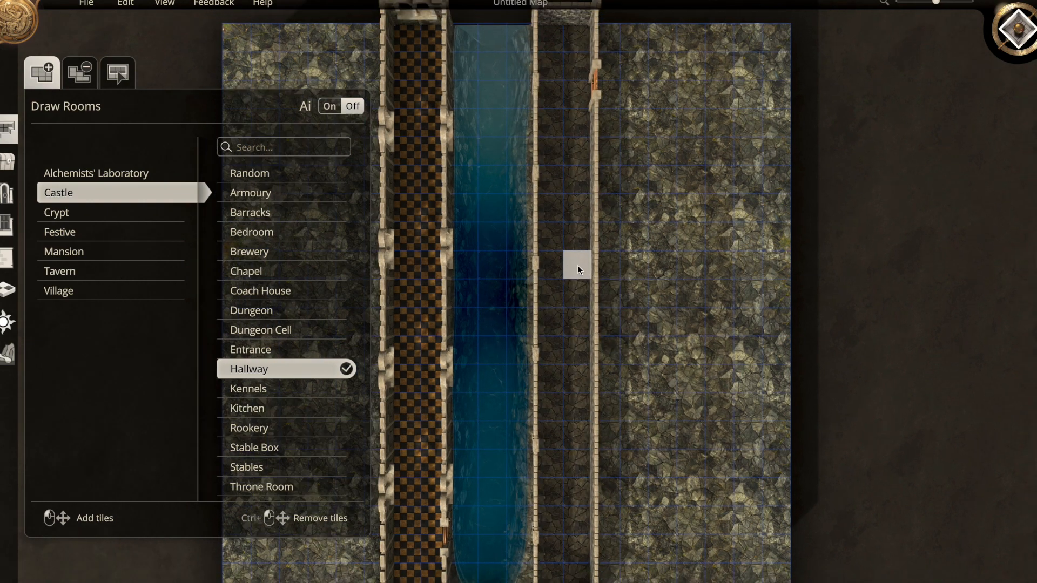
right_drag(581, 361, 630, 337)
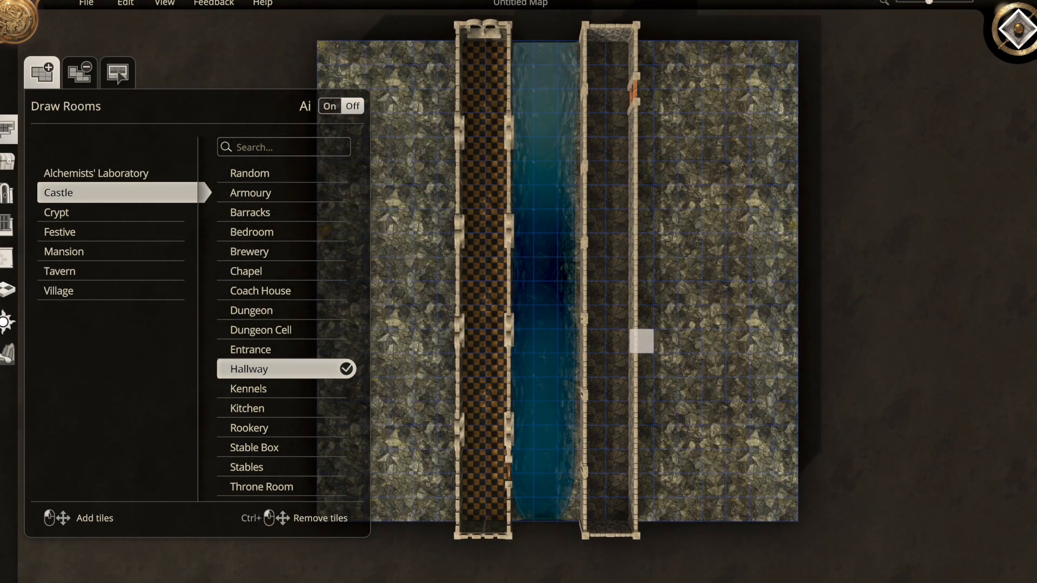
click(1020, 26)
scroll(798, 281, up, 3)
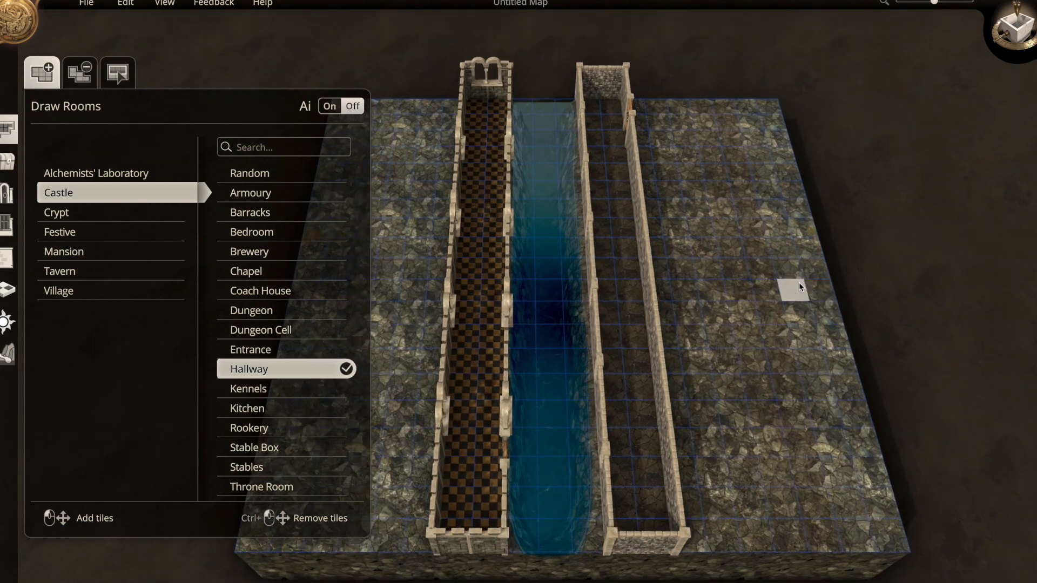
middle_drag(798, 282, 621, 287)
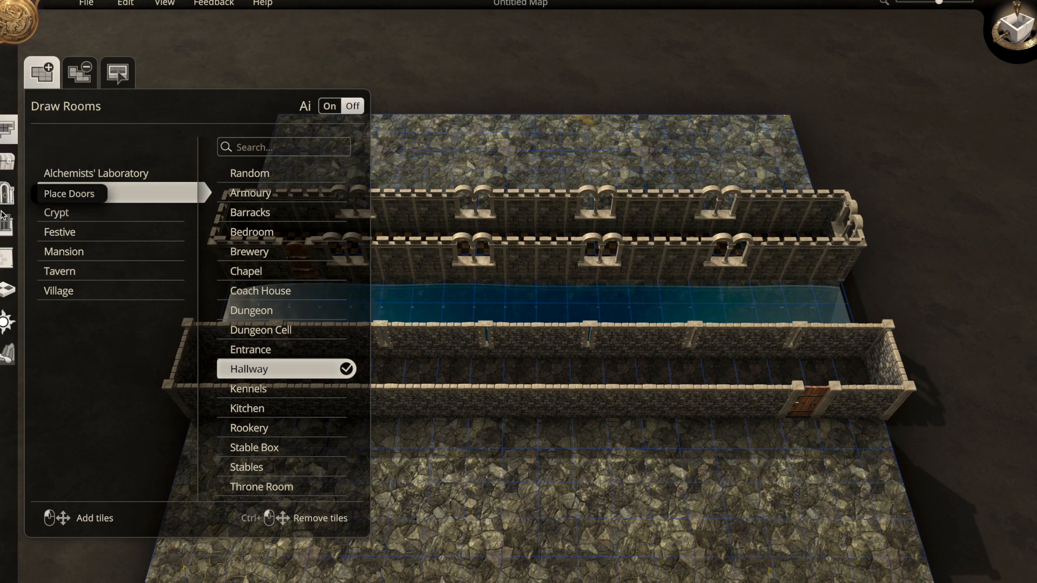
click(3, 256)
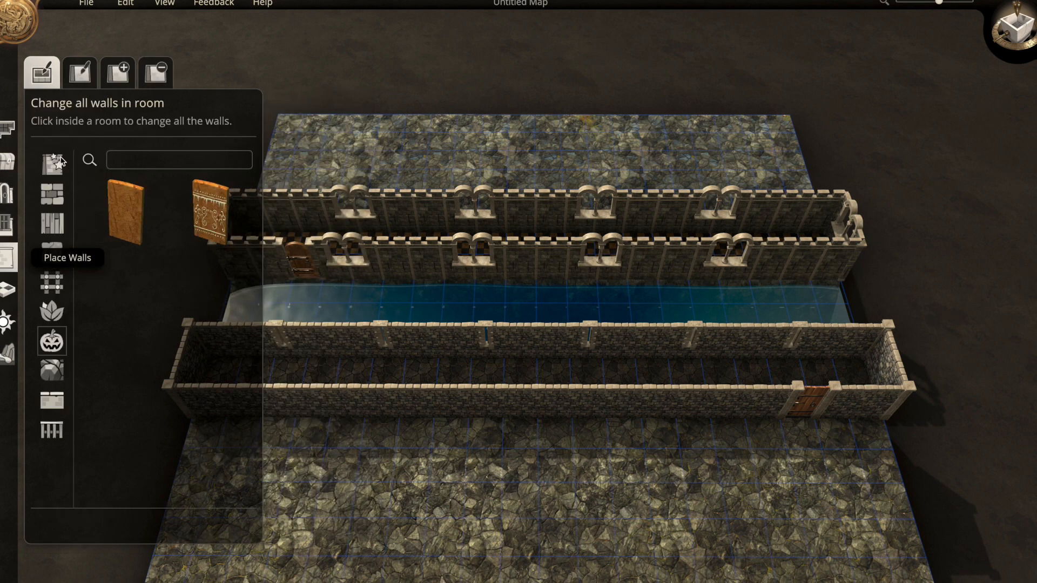
click(155, 74)
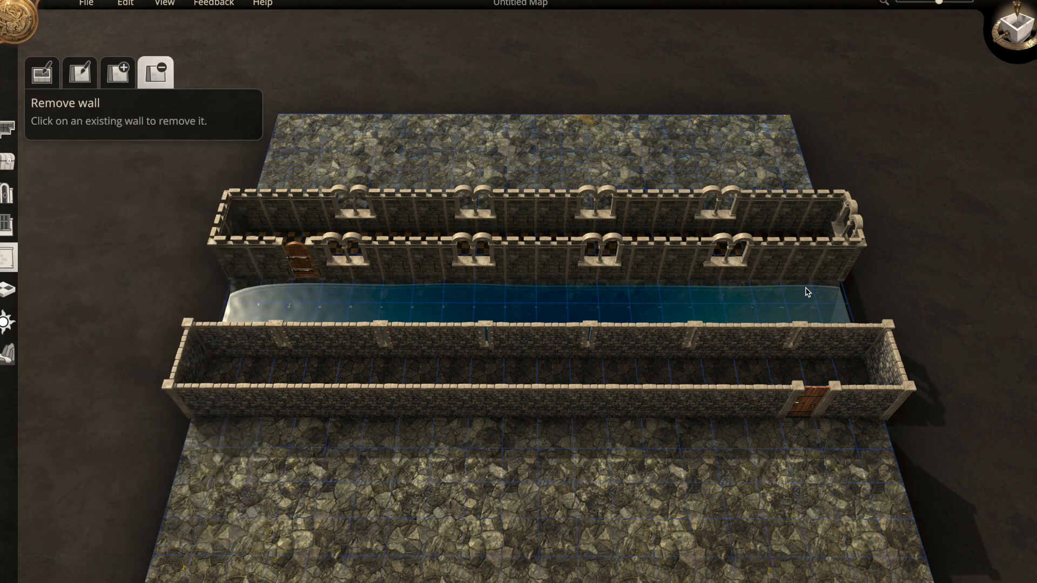
drag(827, 287, 277, 268)
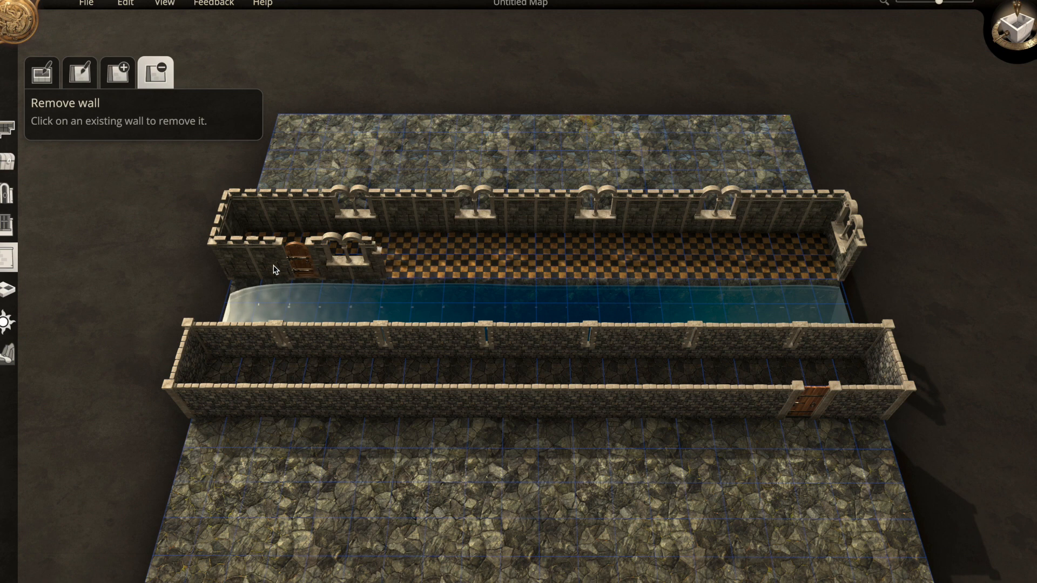
click(331, 282)
click(281, 275)
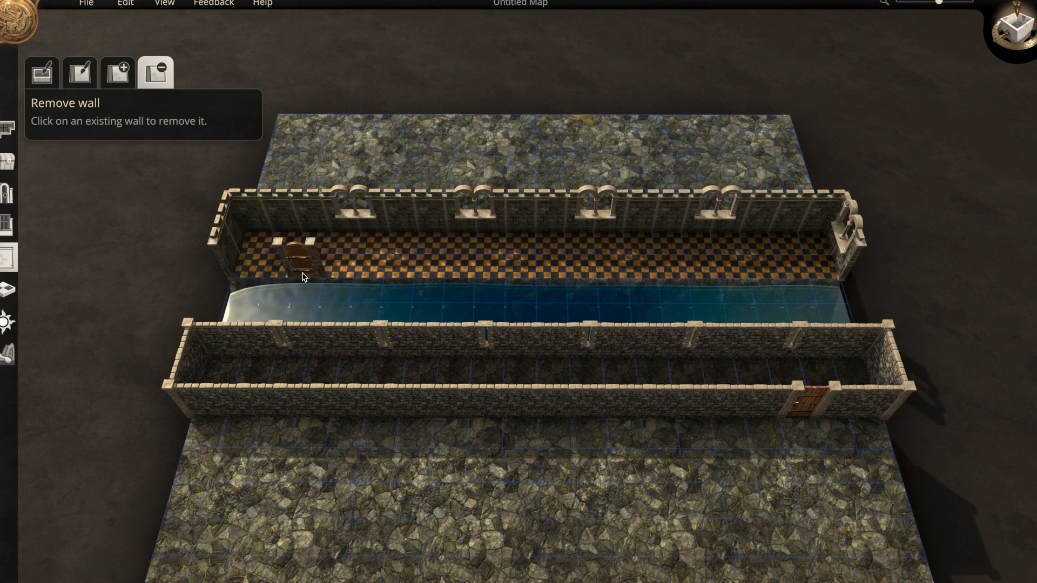
Remove all sections of the stone-floored hallway's wall that face the water.
click(221, 368)
click(839, 346)
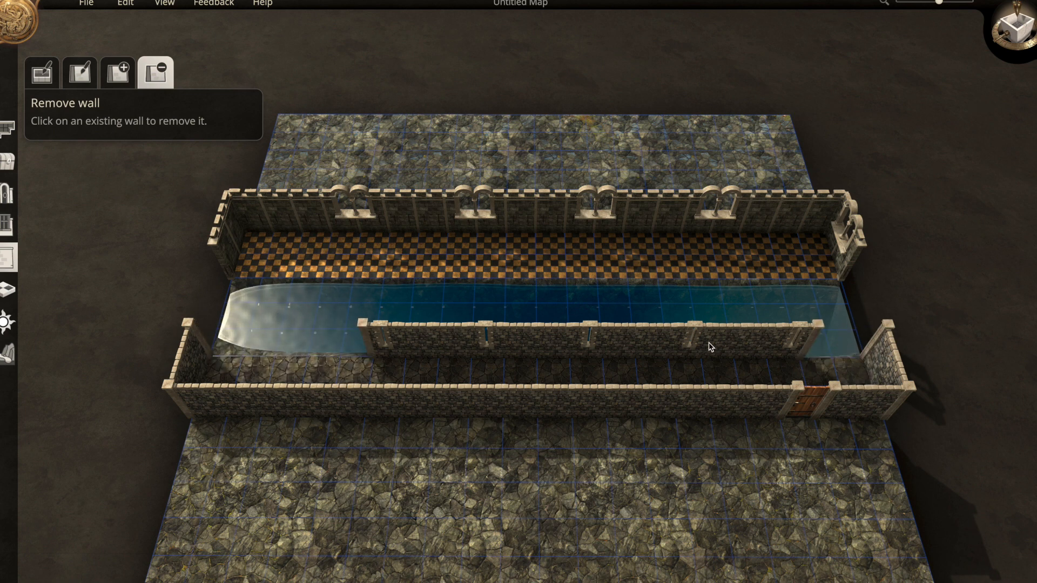
drag(390, 345, 798, 347)
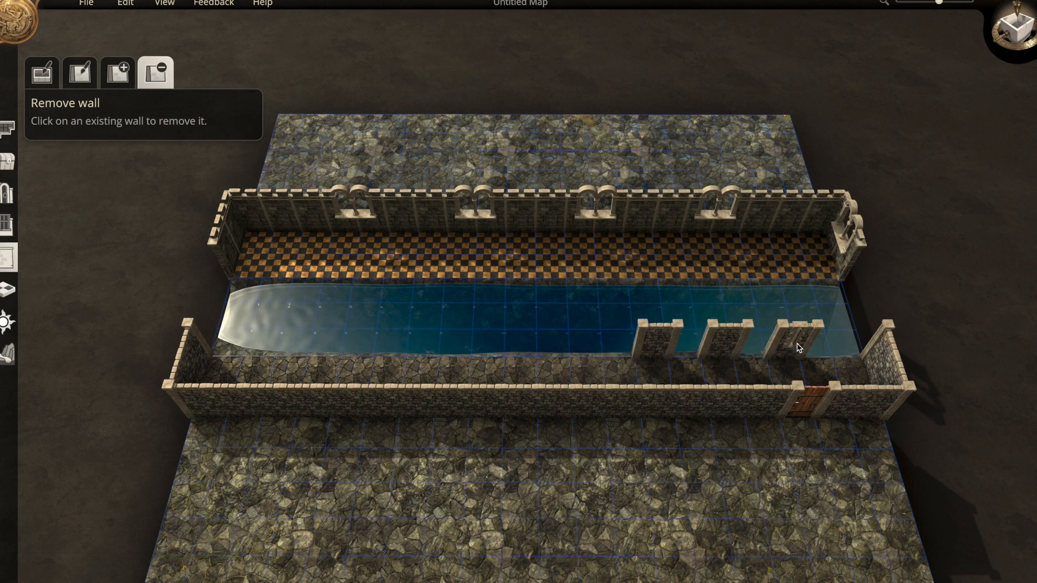
click(798, 347)
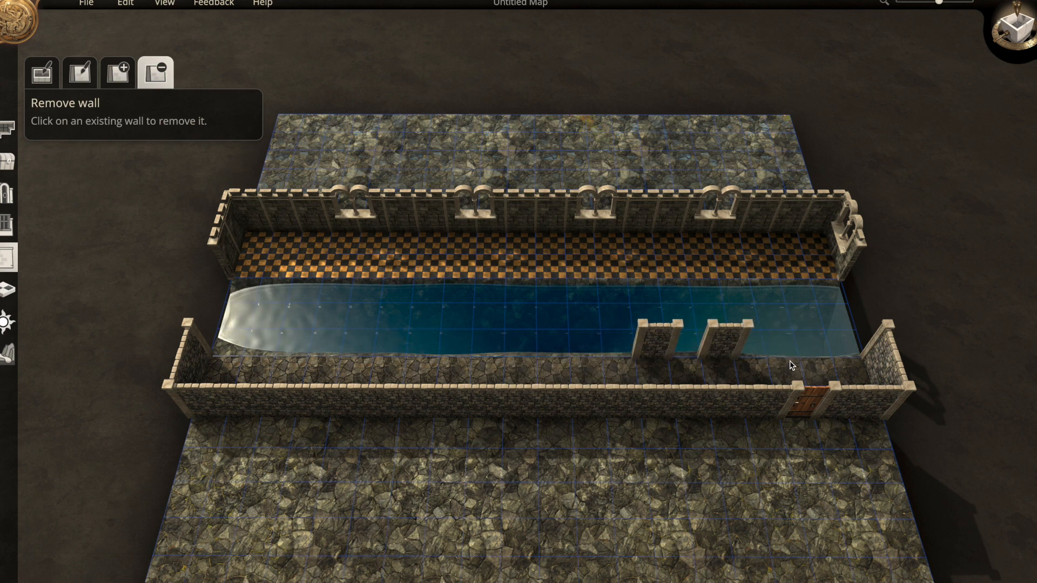
click(723, 356)
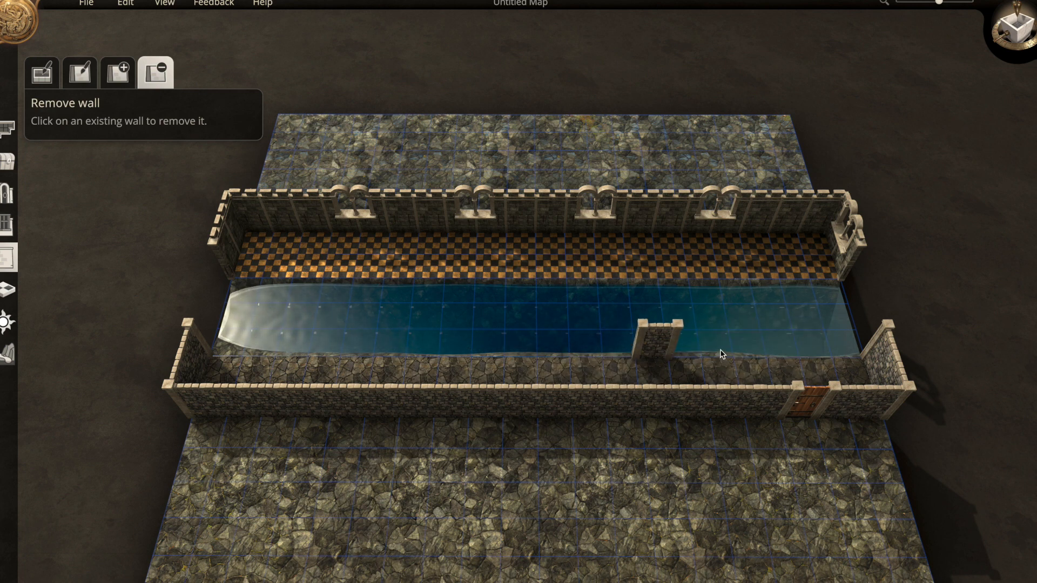
click(662, 353)
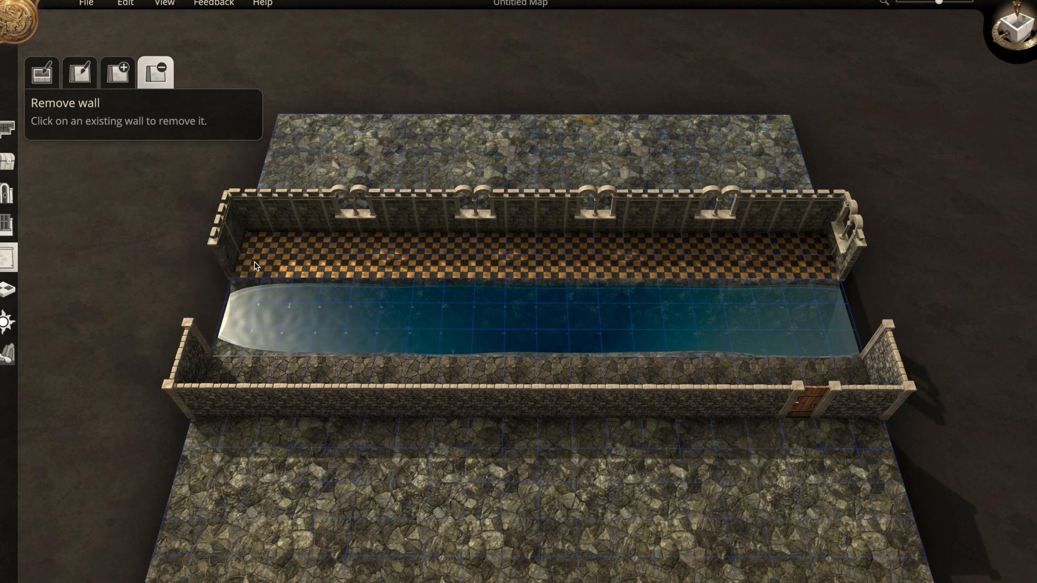
Remove the end wall sections nearest the water from both hallways, leaving the walkways open at the map edges.
click(236, 265)
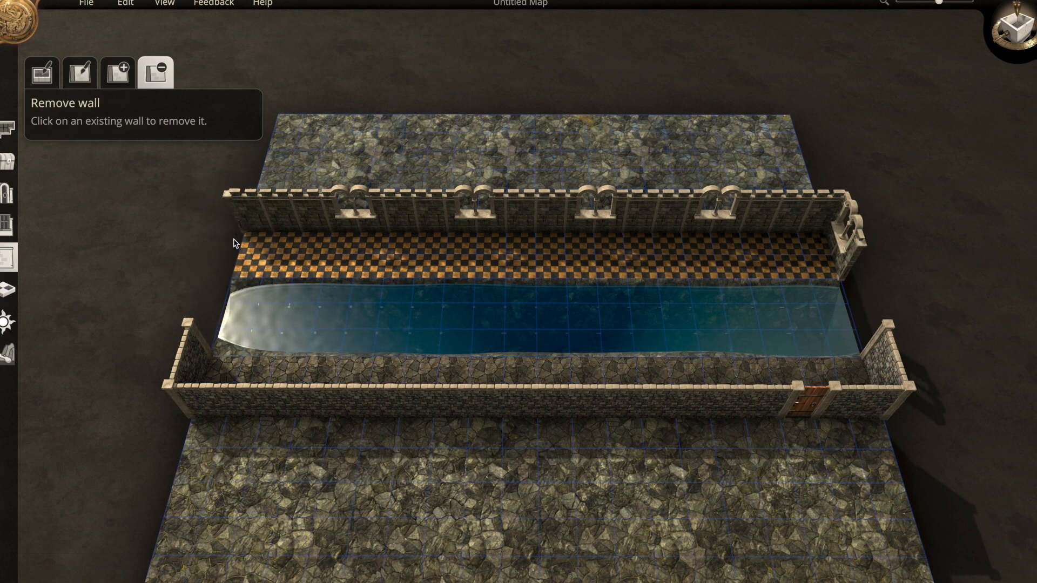
click(838, 260)
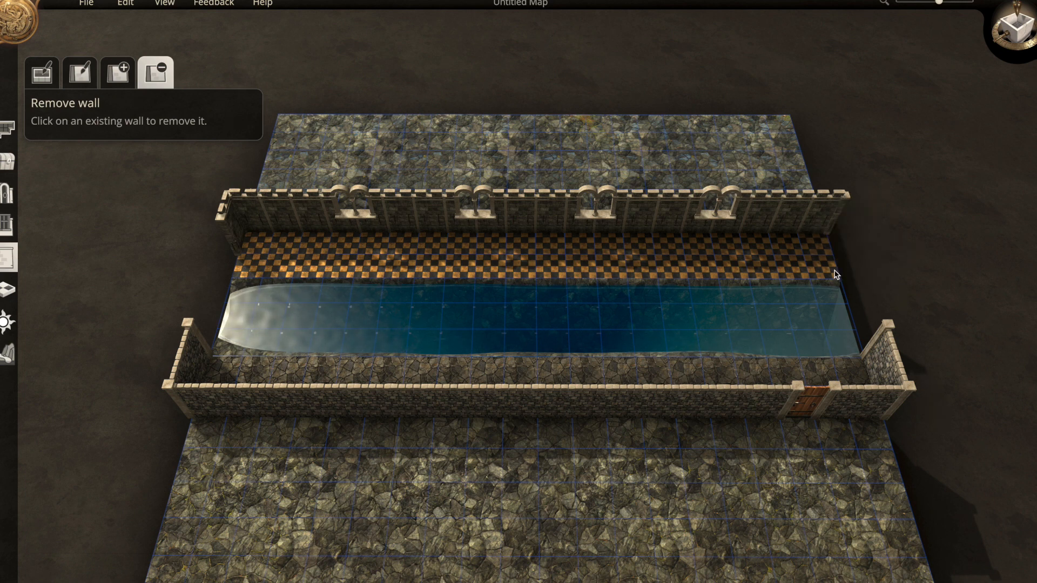
click(882, 378)
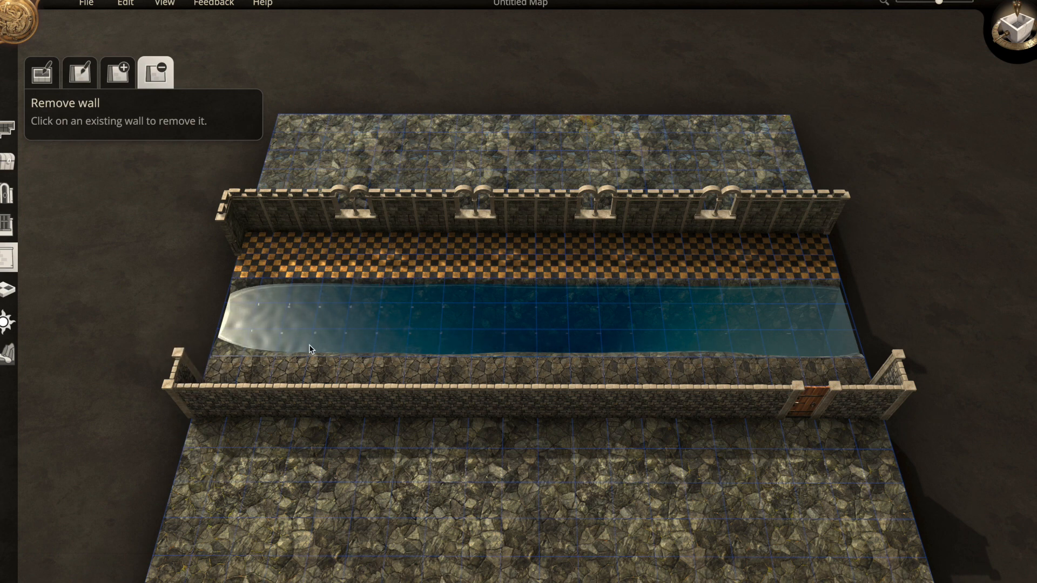
click(378, 429)
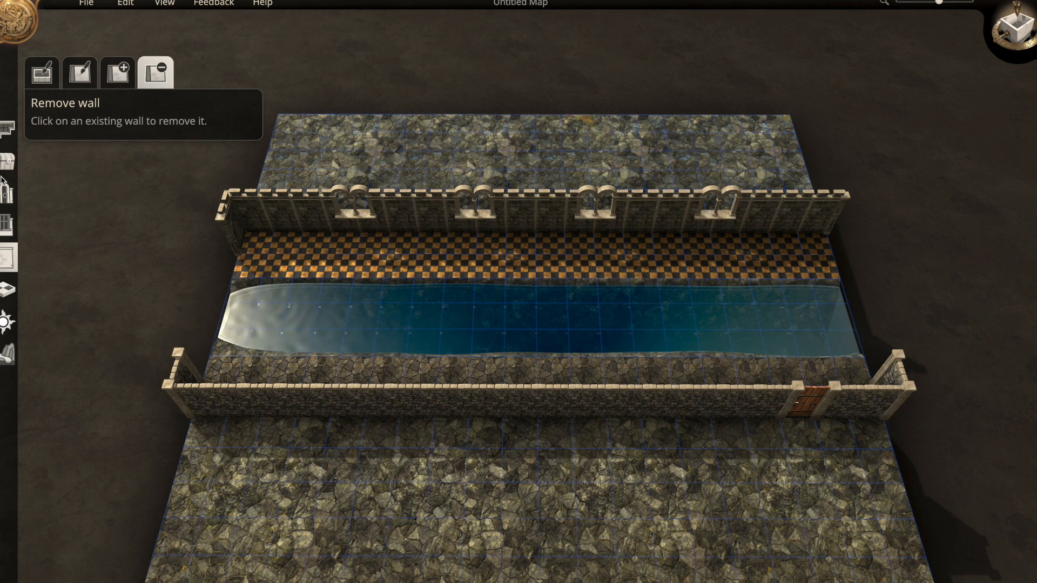
Pave the checkered hallway floor and the waterside strip of the stone hallway with light green clay pavers.
click(4, 292)
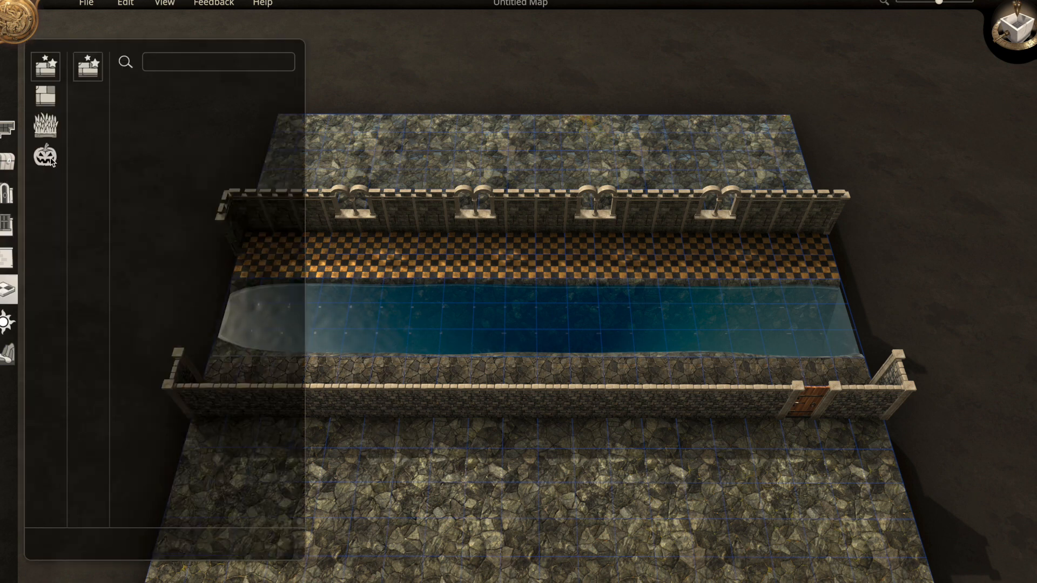
click(46, 97)
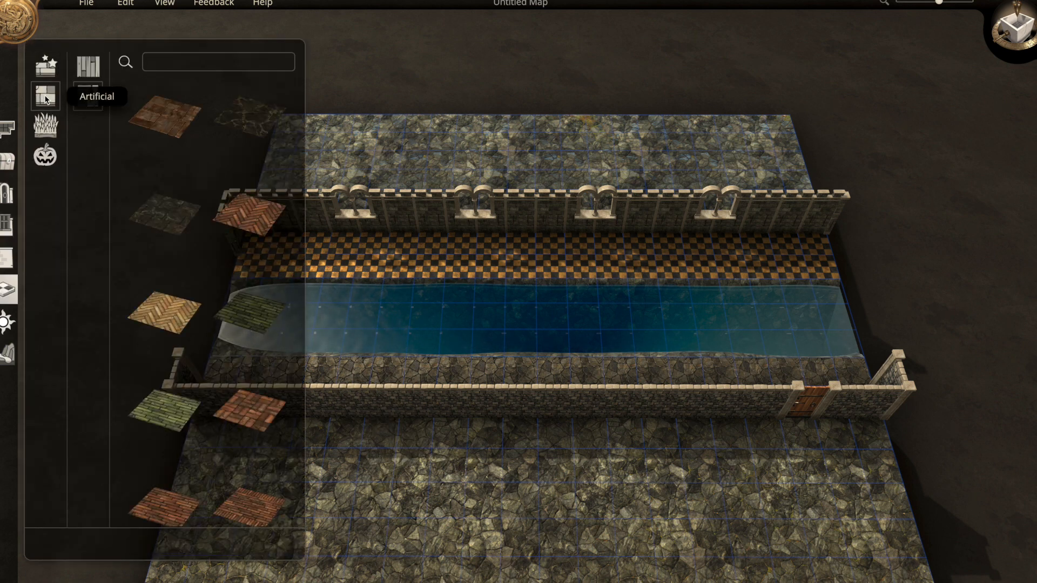
click(152, 396)
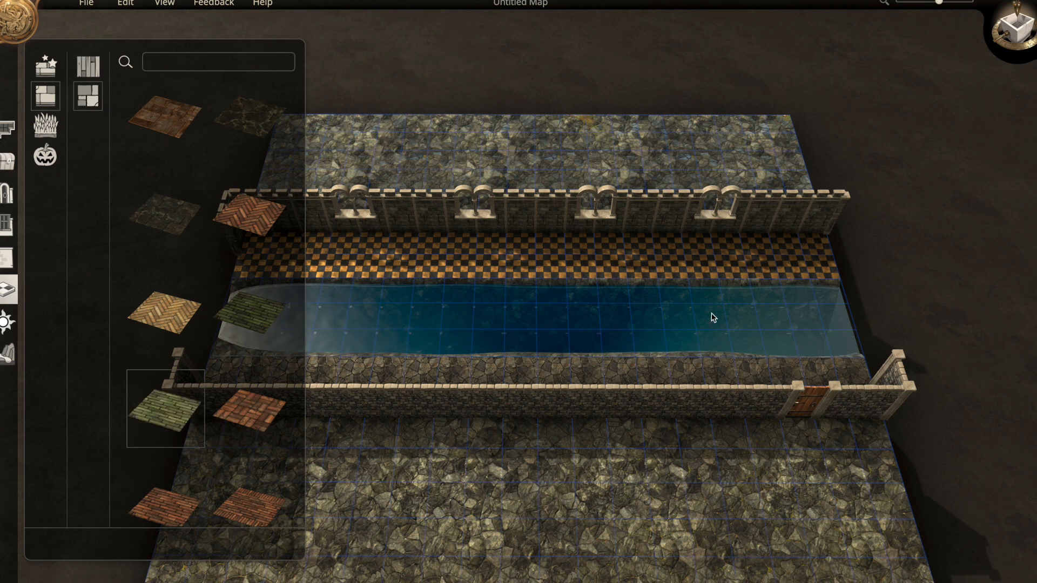
drag(813, 254, 254, 282)
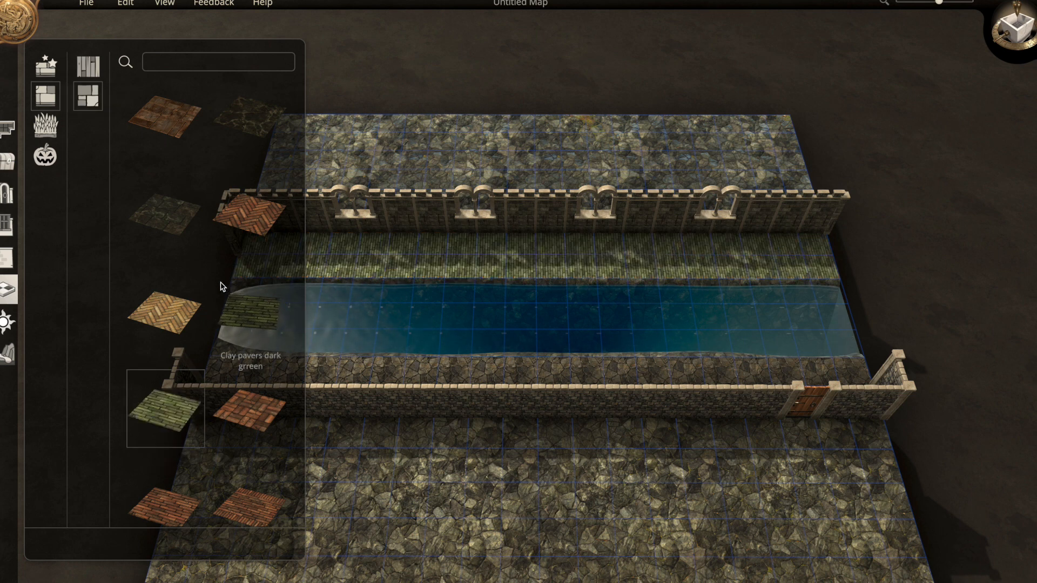
drag(850, 373, 280, 368)
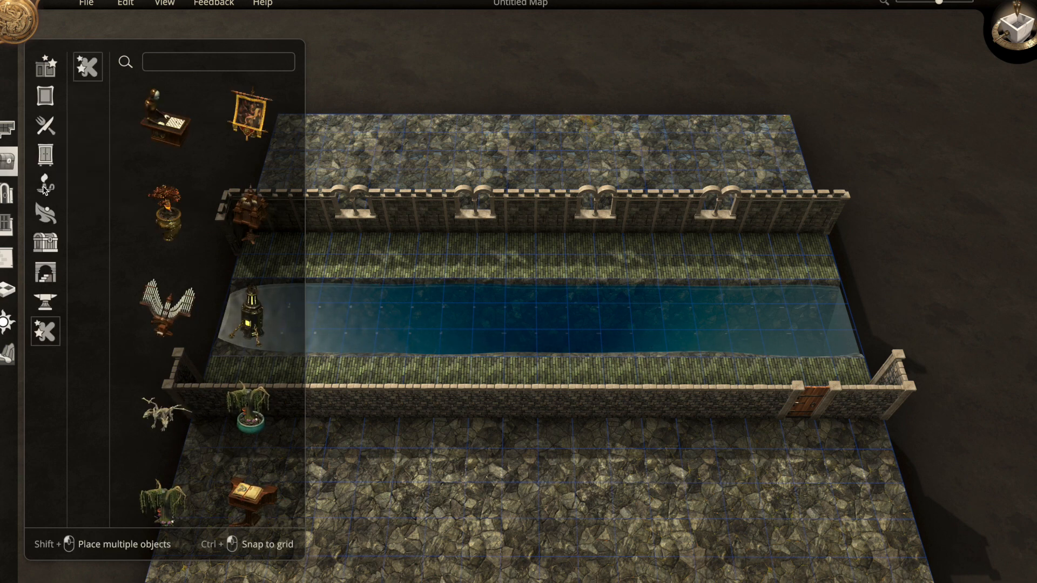
click(8, 161)
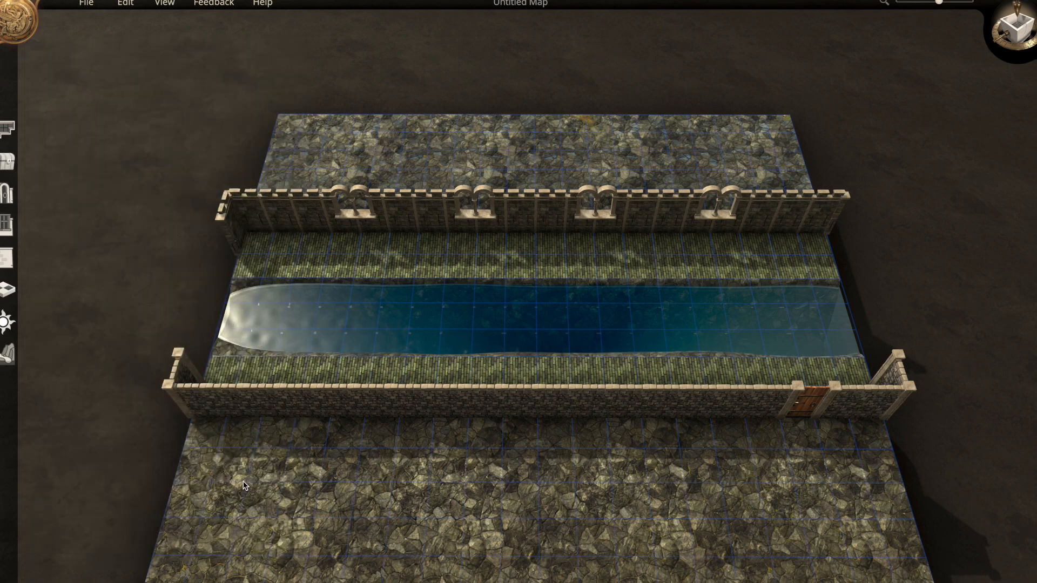
Lower the terrain along the channel's edges and ends so the water reaches both green walkways for the full map length.
click(1014, 28)
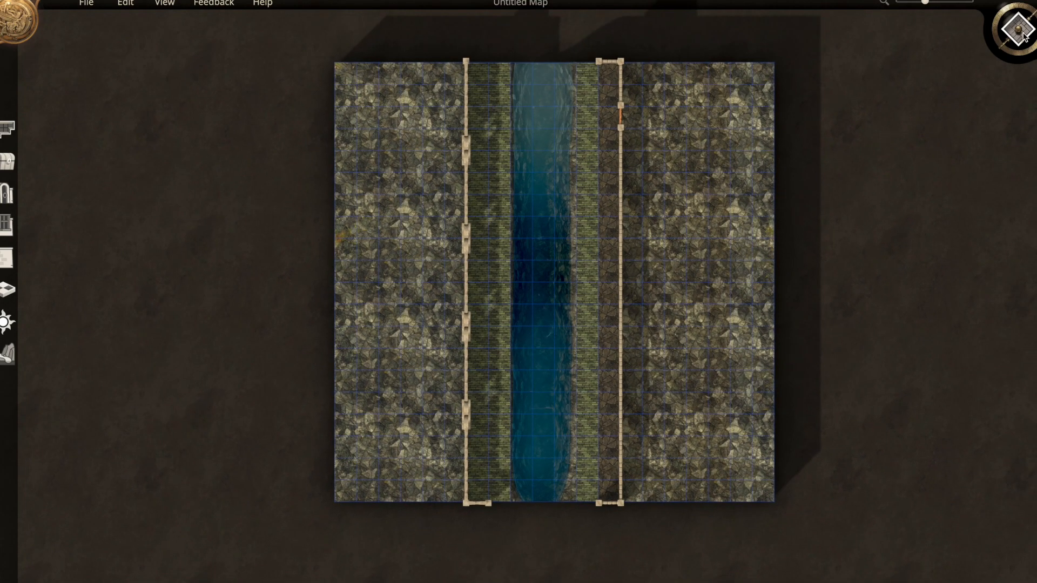
click(1024, 37)
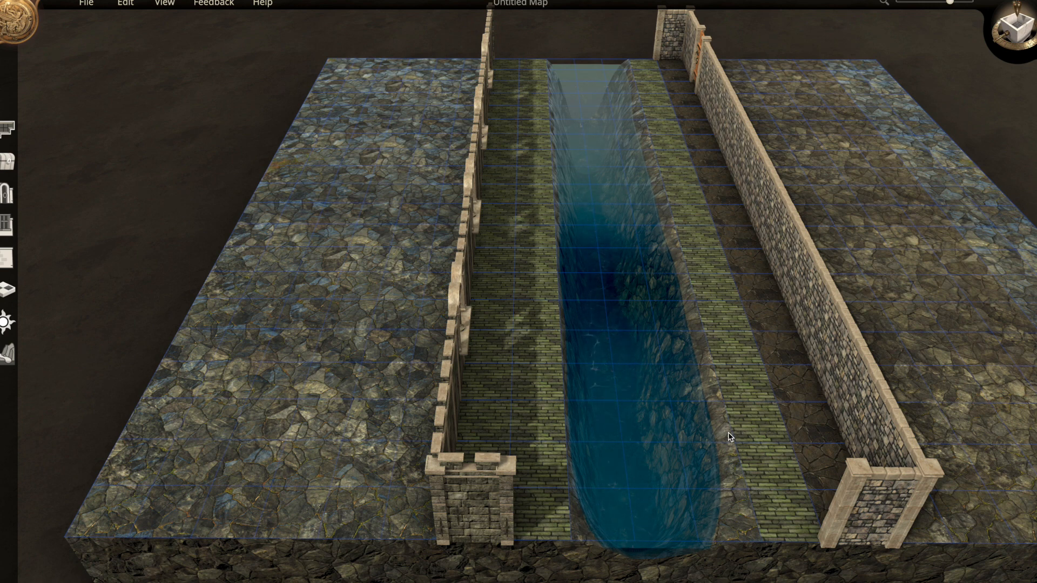
click(4, 361)
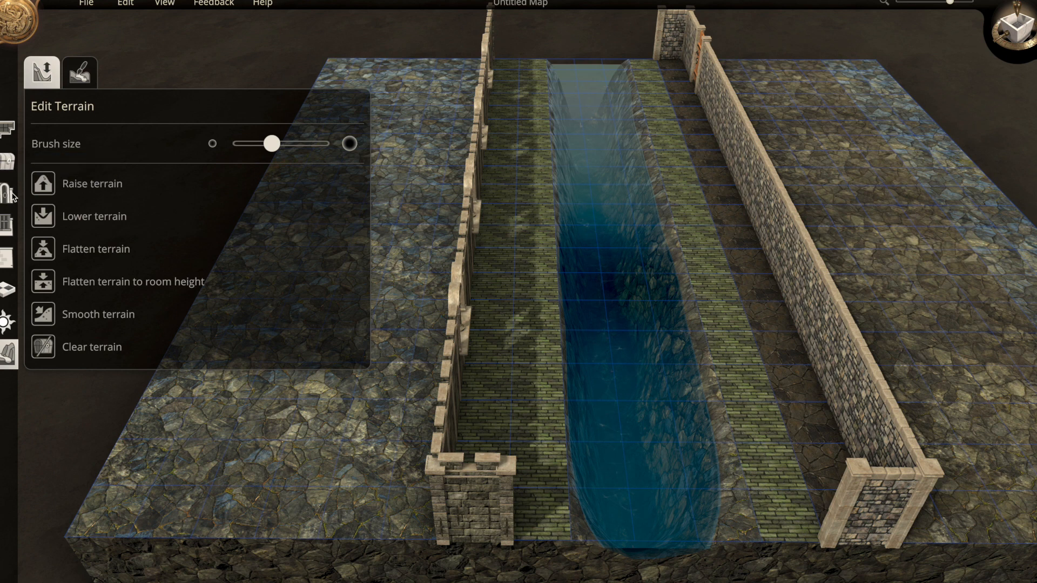
mouse_move(733, 526)
mouse_down()
mouse_move(706, 523)
mouse_move(720, 511)
mouse_up()
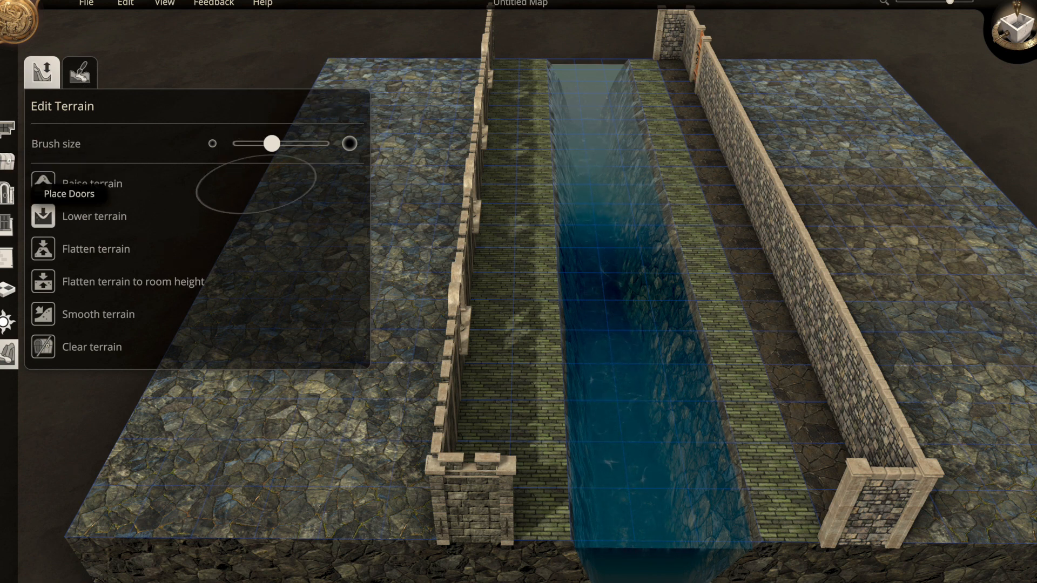
Pave the remaining bare stone strip beside the plain stone wall with the same light green clay pavers.
click(7, 290)
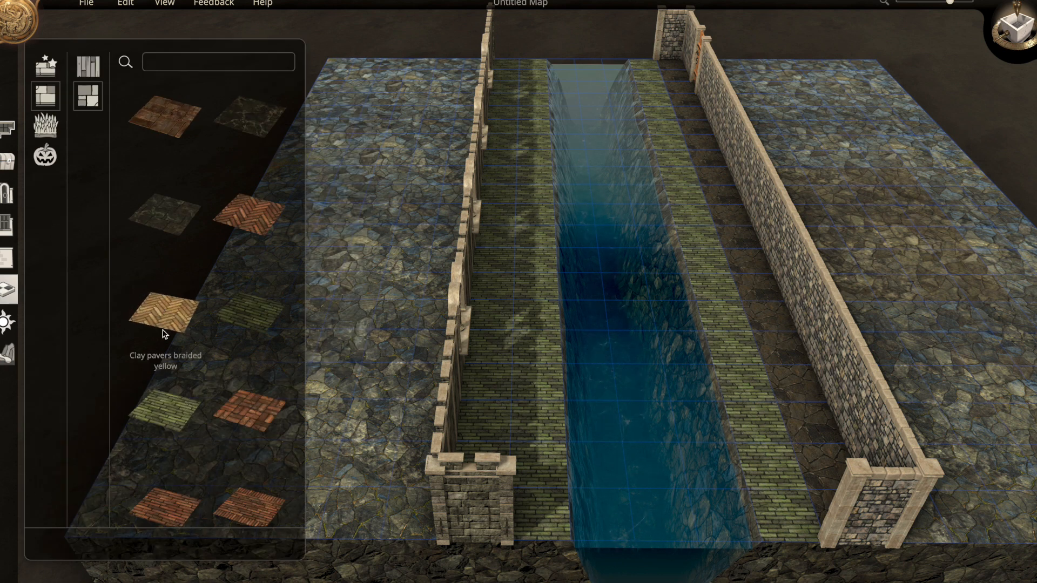
click(171, 420)
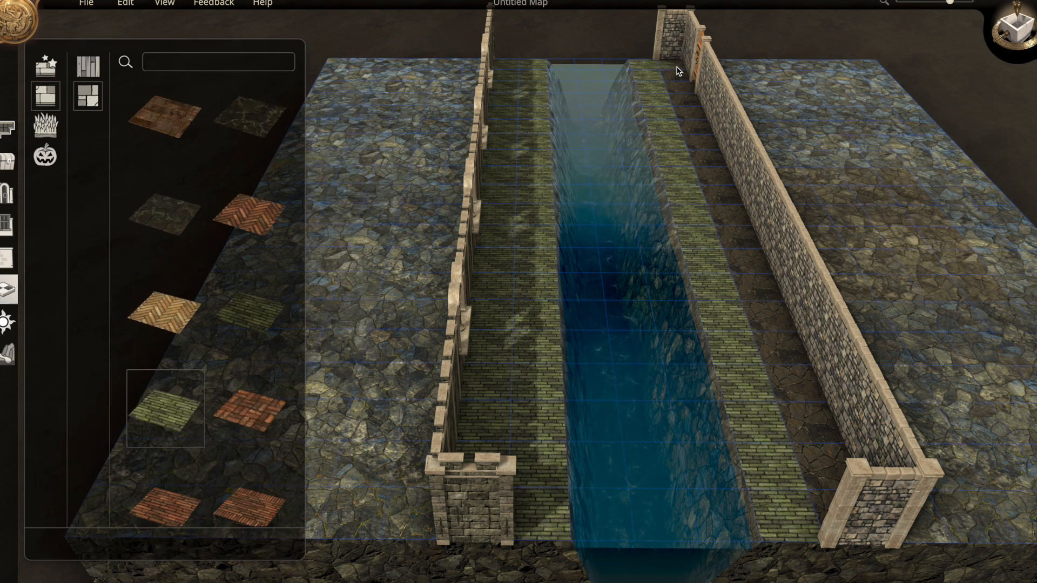
mouse_move(678, 71)
mouse_down()
mouse_move(766, 414)
mouse_move(801, 471)
mouse_up()
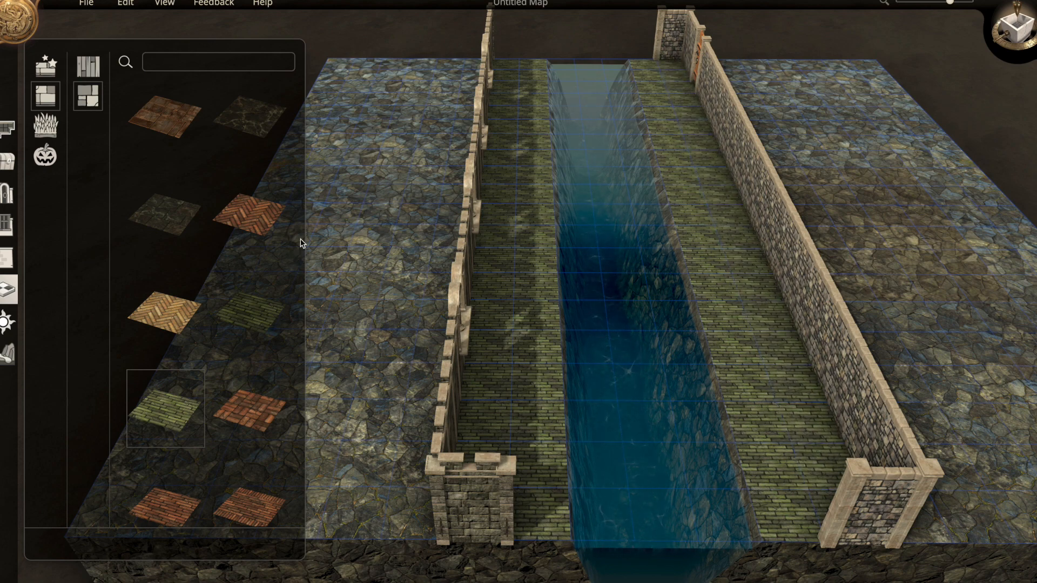
middle_drag(559, 252, 551, 303)
scroll(515, 331, down, 2)
scroll(544, 315, up, 1)
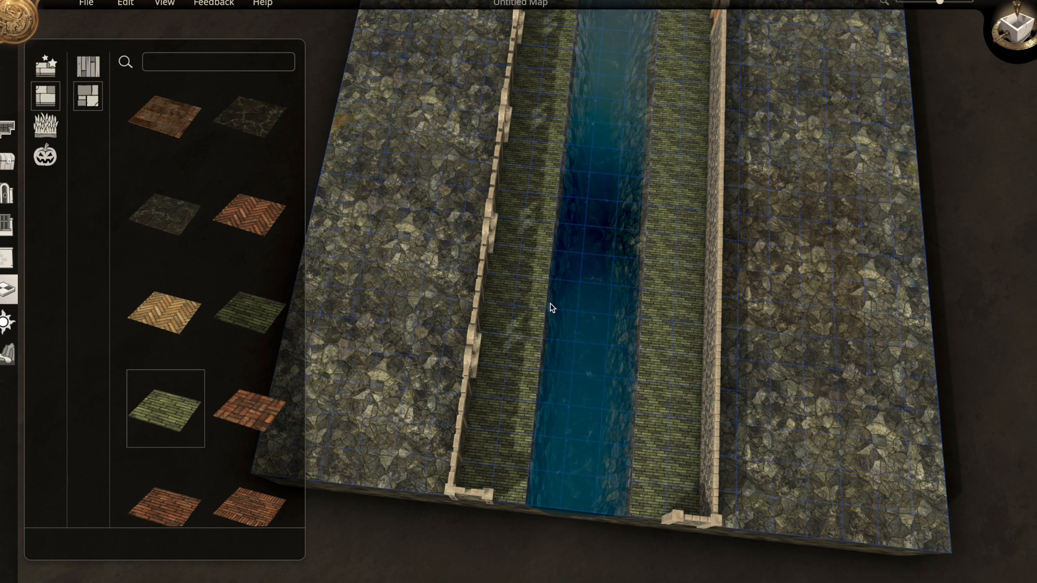
scroll(550, 303, down, 3)
middle_drag(550, 303, 551, 279)
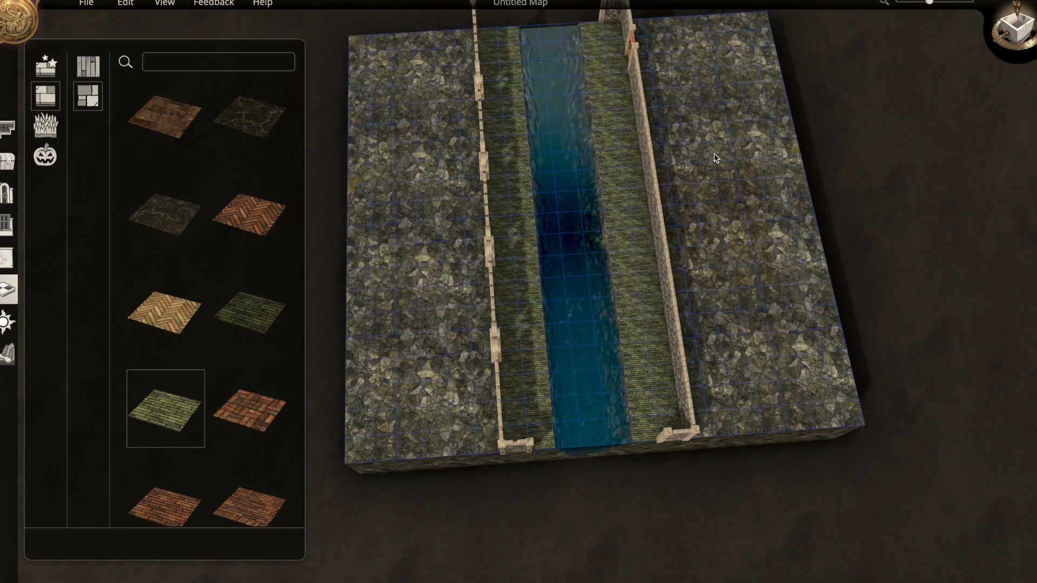
Open the existing map file "Sewers sourcefile.dam".
click(85, 4)
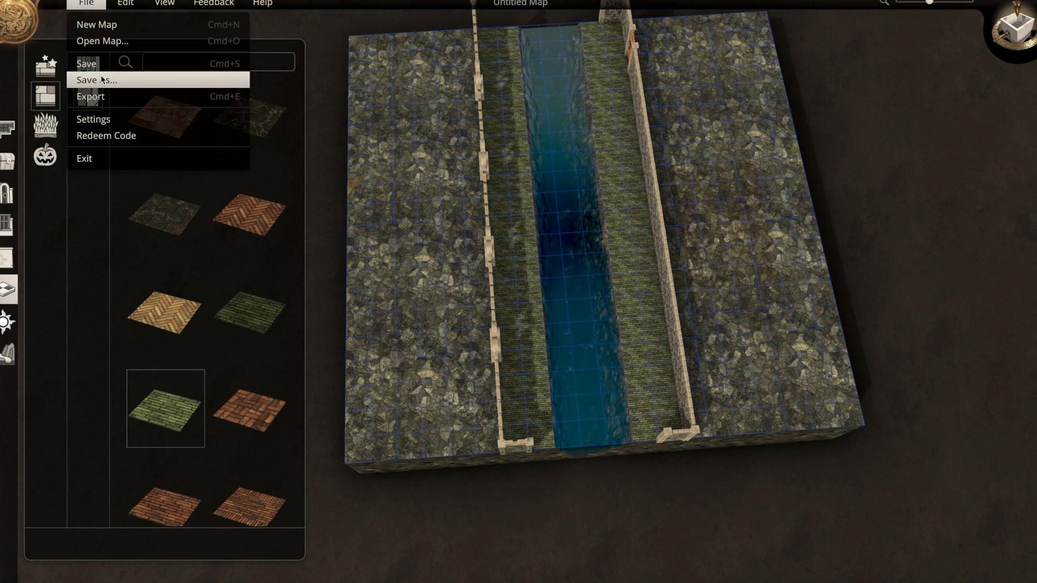
click(99, 42)
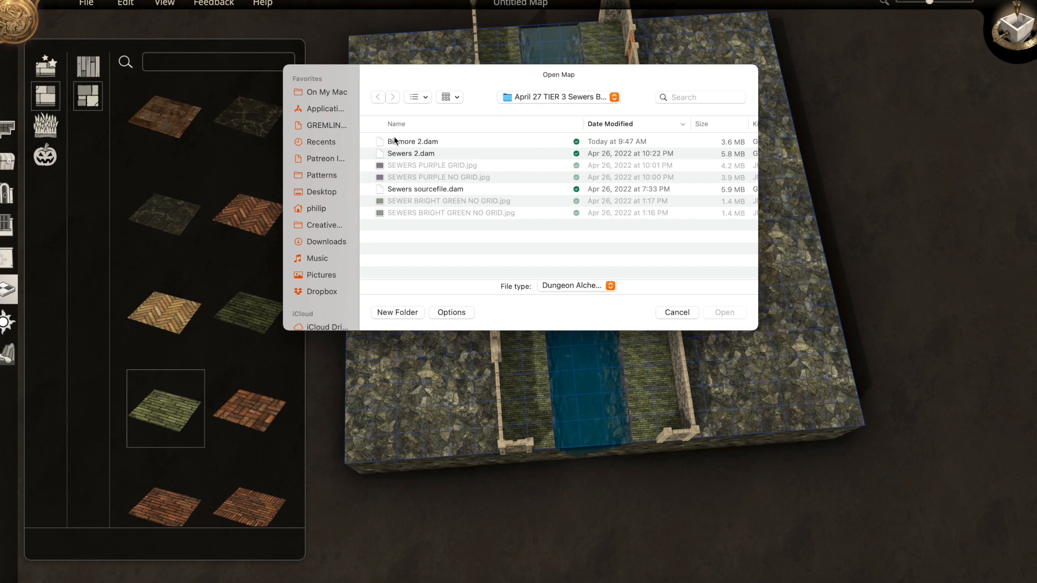
click(408, 192)
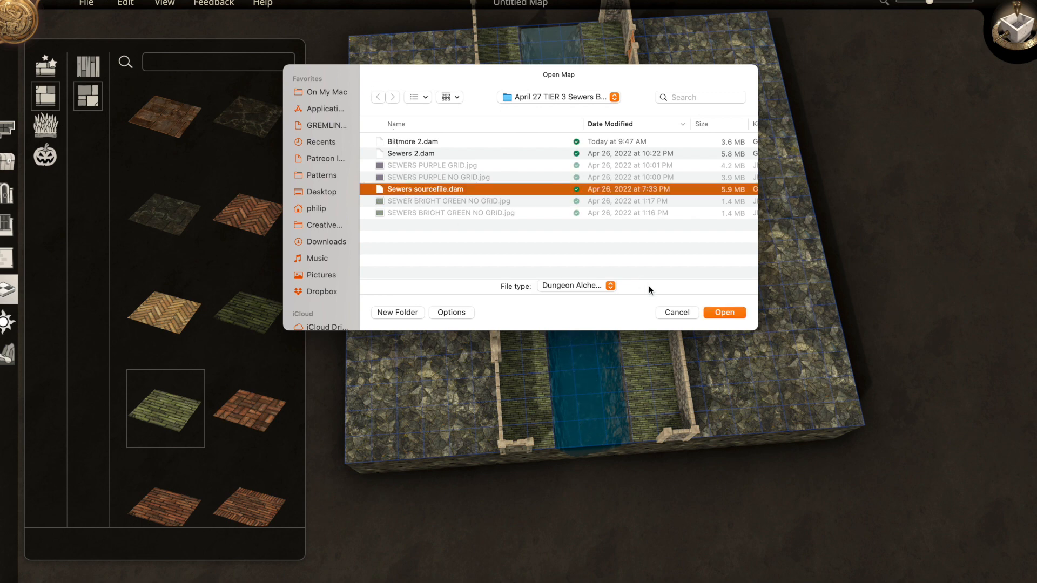
click(730, 315)
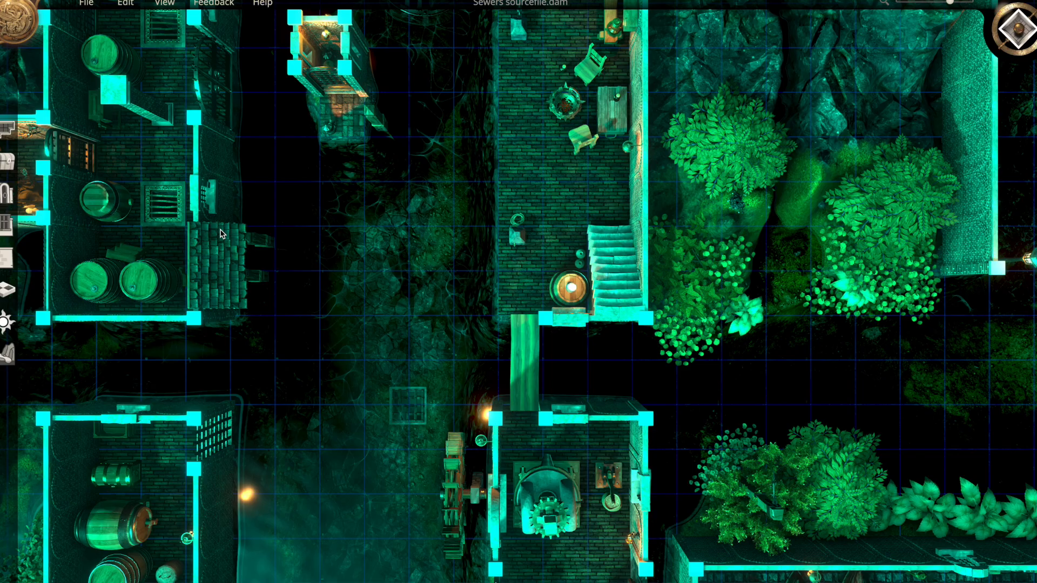
Change the sewer map's environment lighting from the teal tint to the daytime preset.
scroll(226, 236, down, 5)
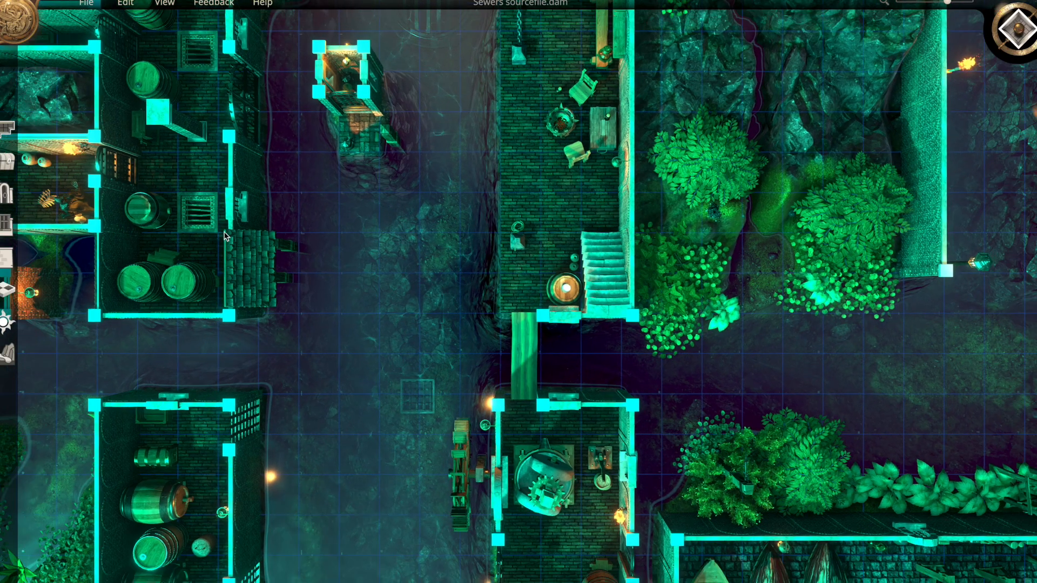
scroll(225, 236, down, 5)
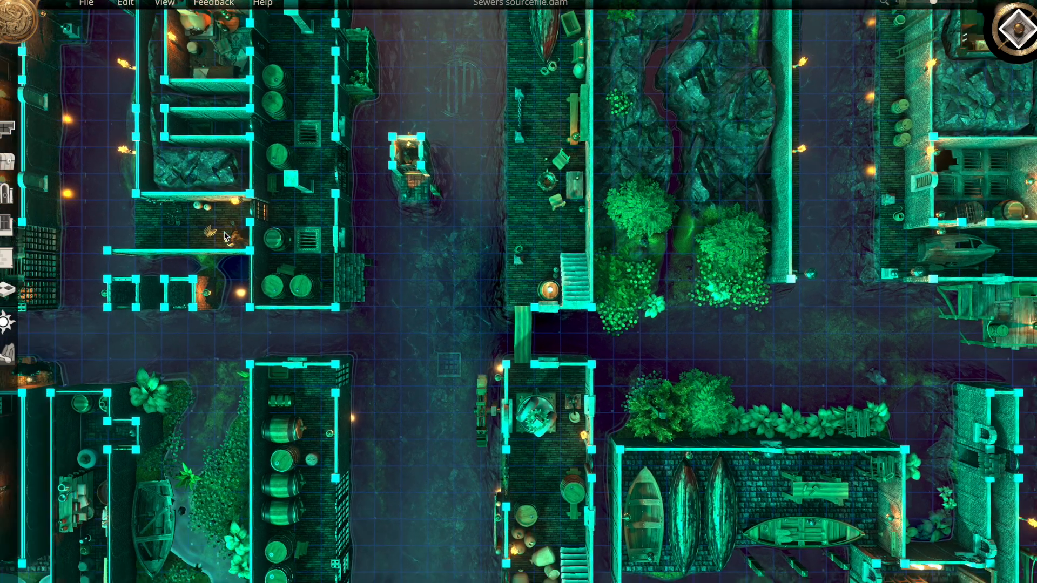
scroll(226, 236, down, 3)
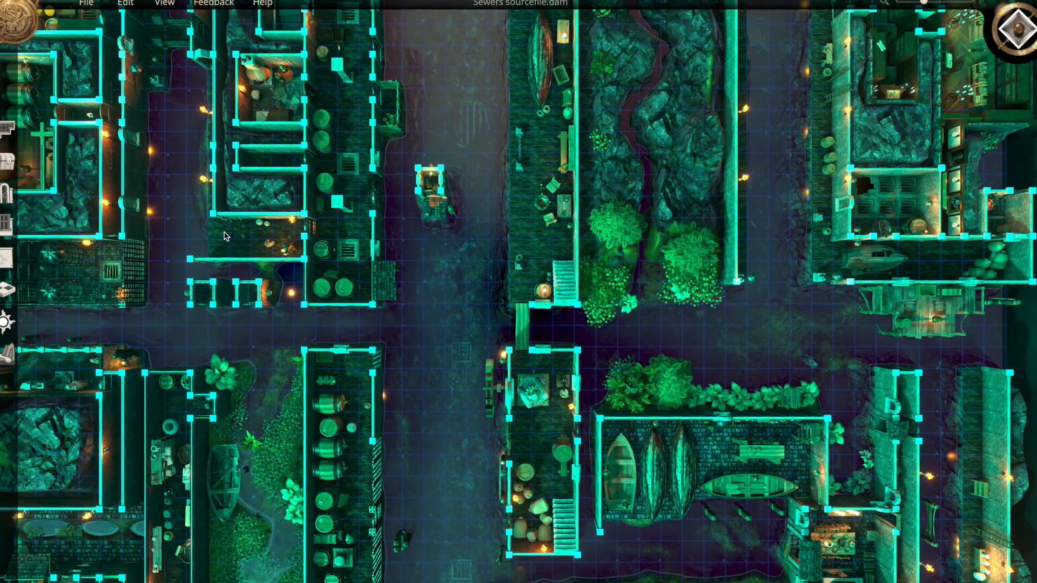
key(a)
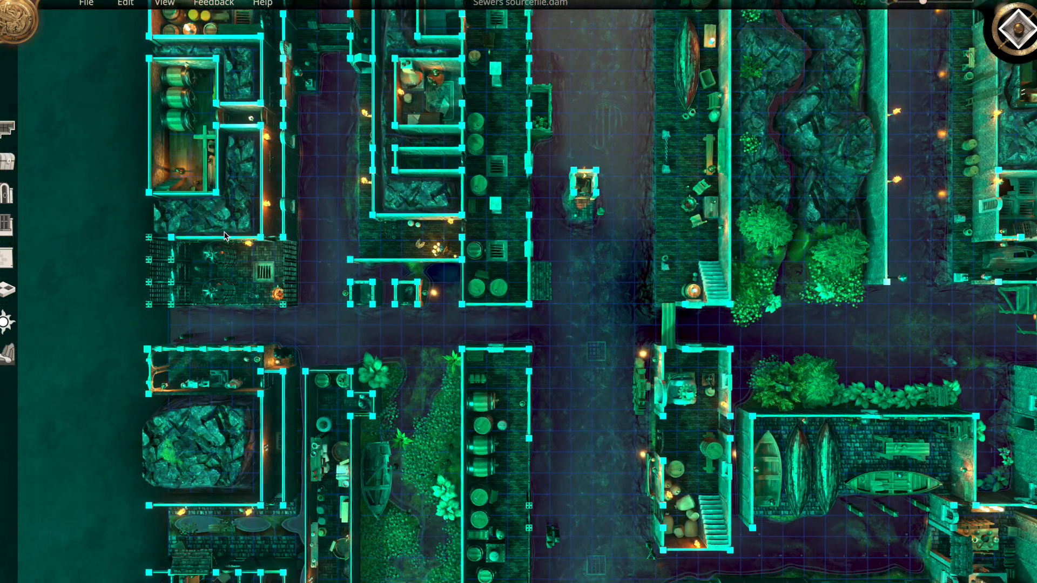
key(w)
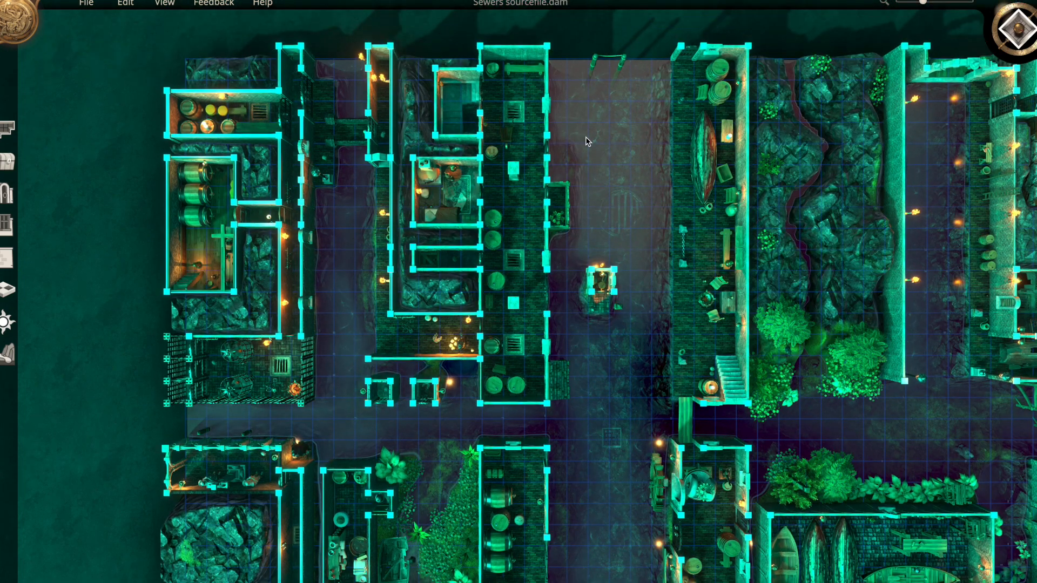
click(7, 323)
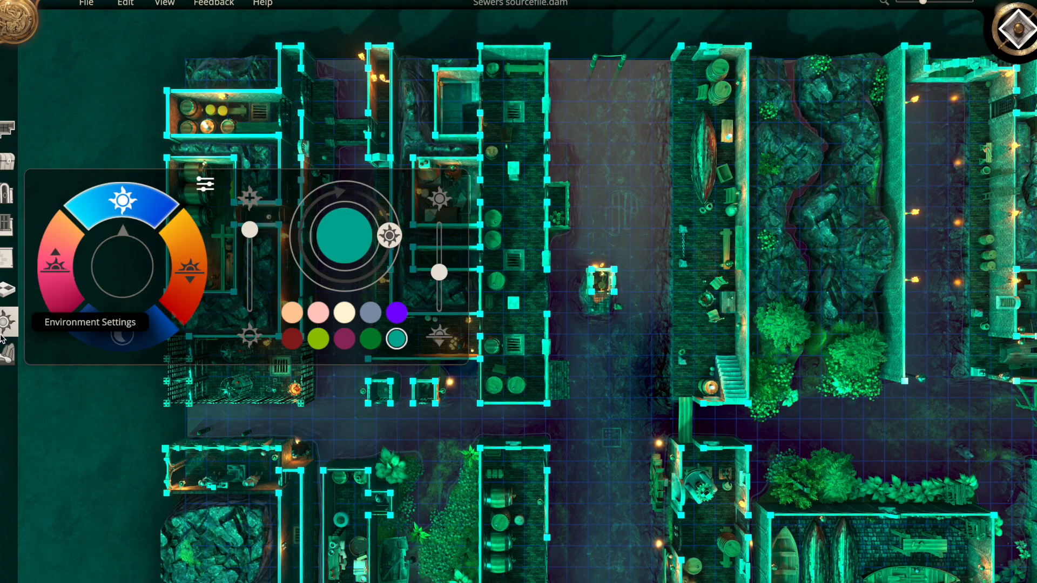
click(187, 288)
click(124, 216)
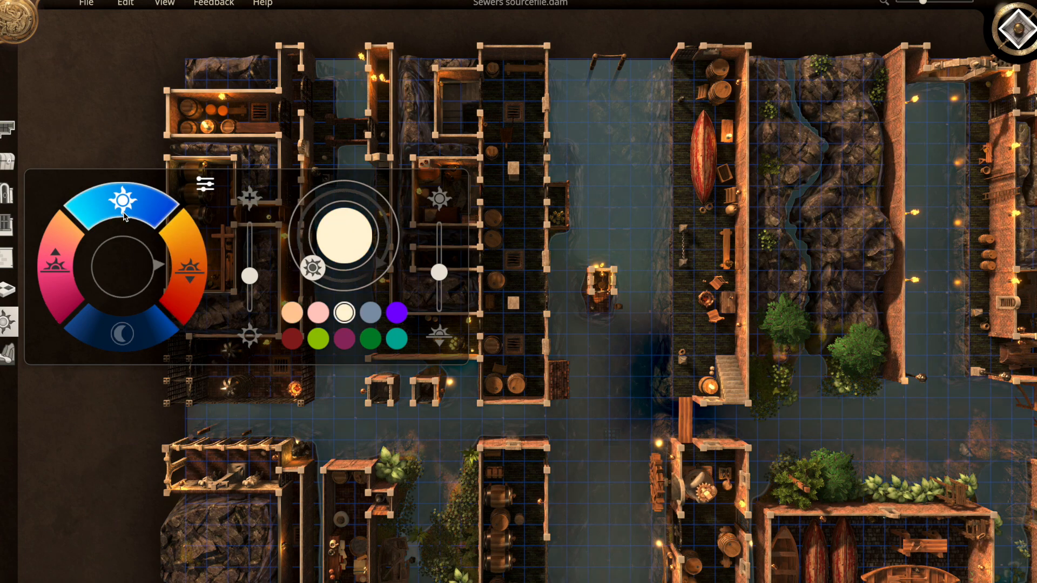
click(6, 161)
click(6, 161)
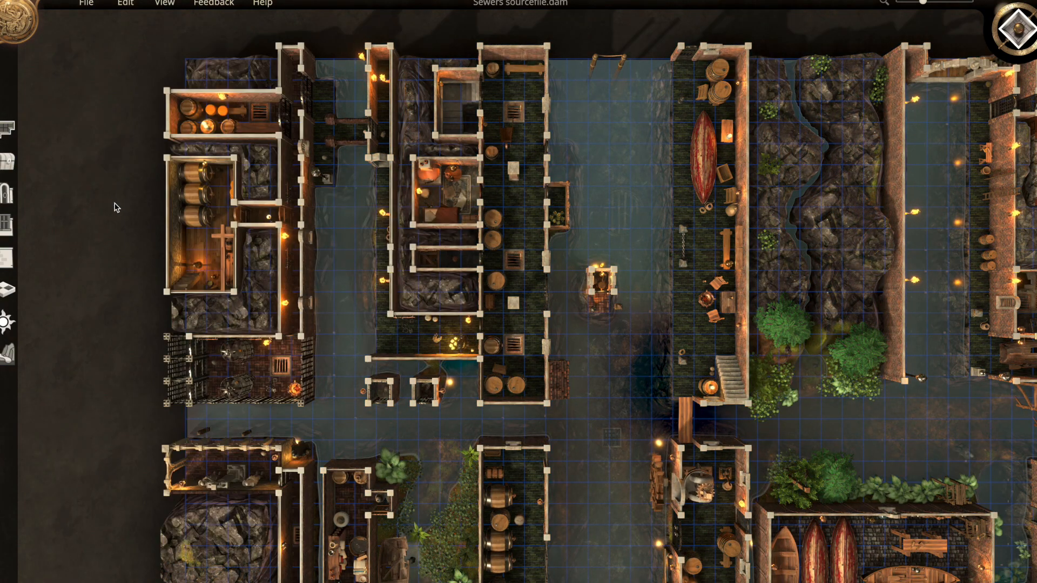
Examine the sewer map's rooms, walkways and canals up close from above and in 3D perspective.
scroll(115, 207, up, 3)
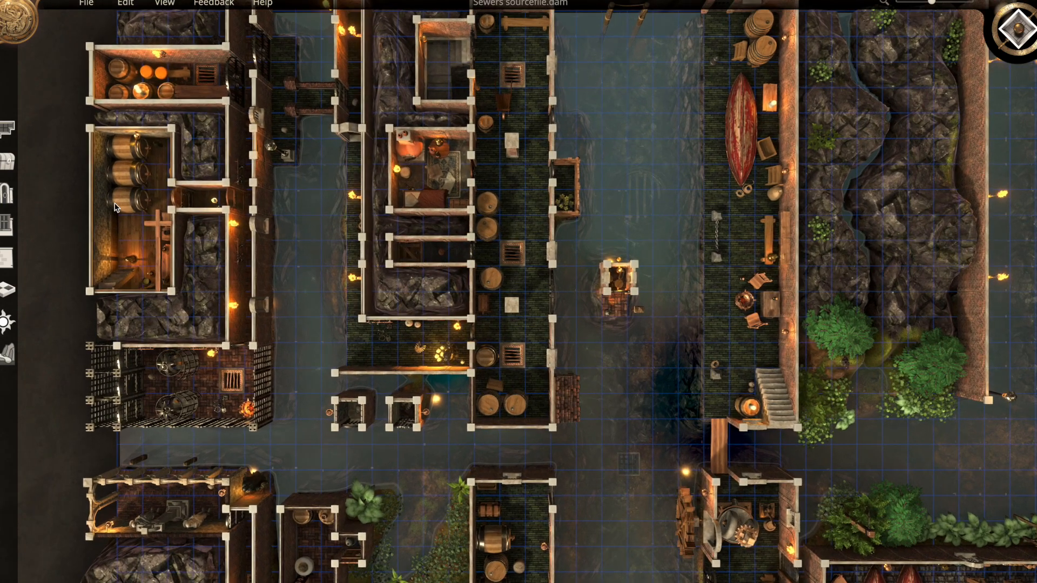
key(s)
key(a)
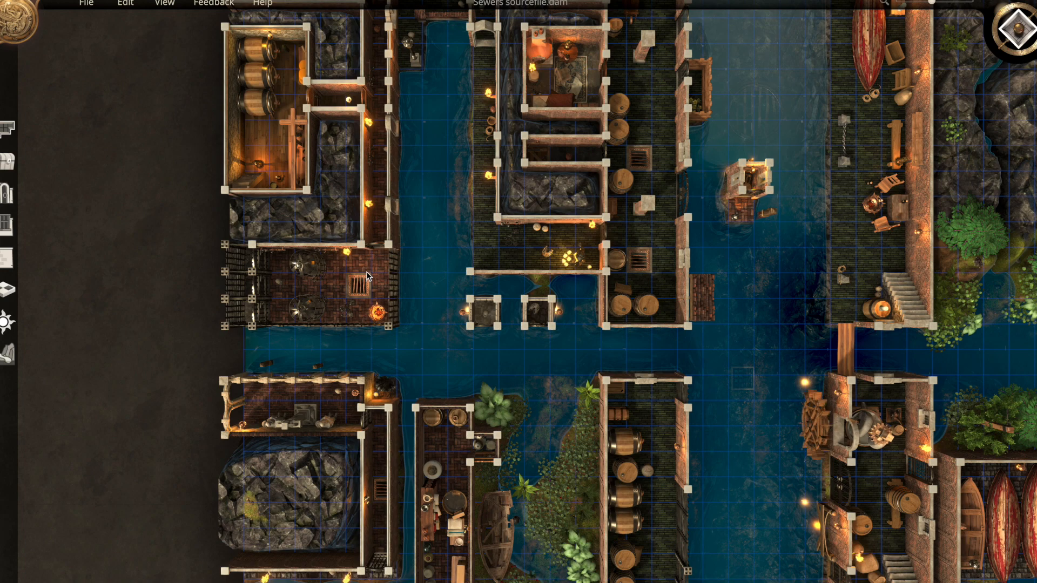
scroll(366, 243, up, 3)
key(w)
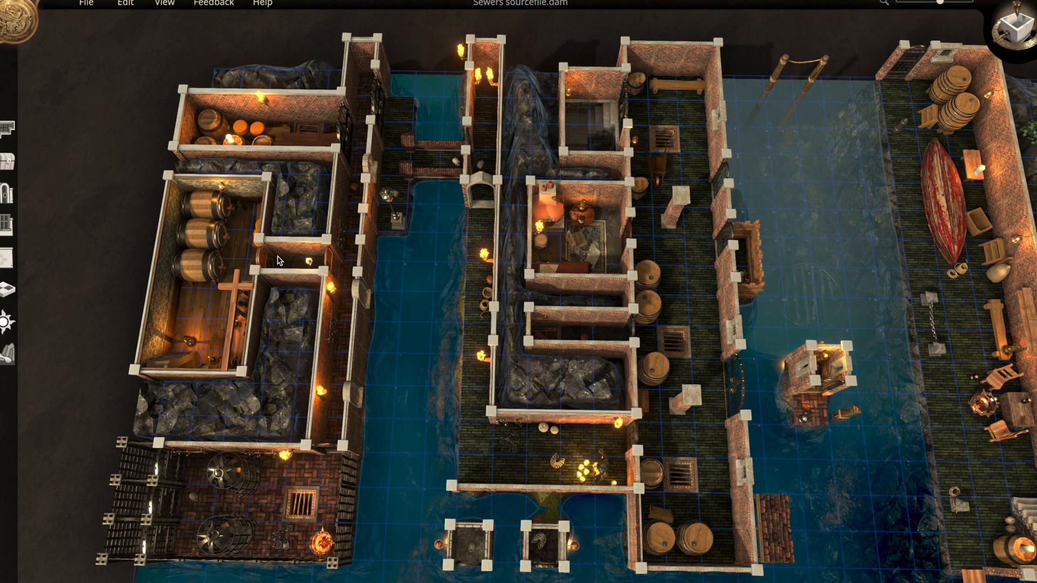
key(s)
key(s)
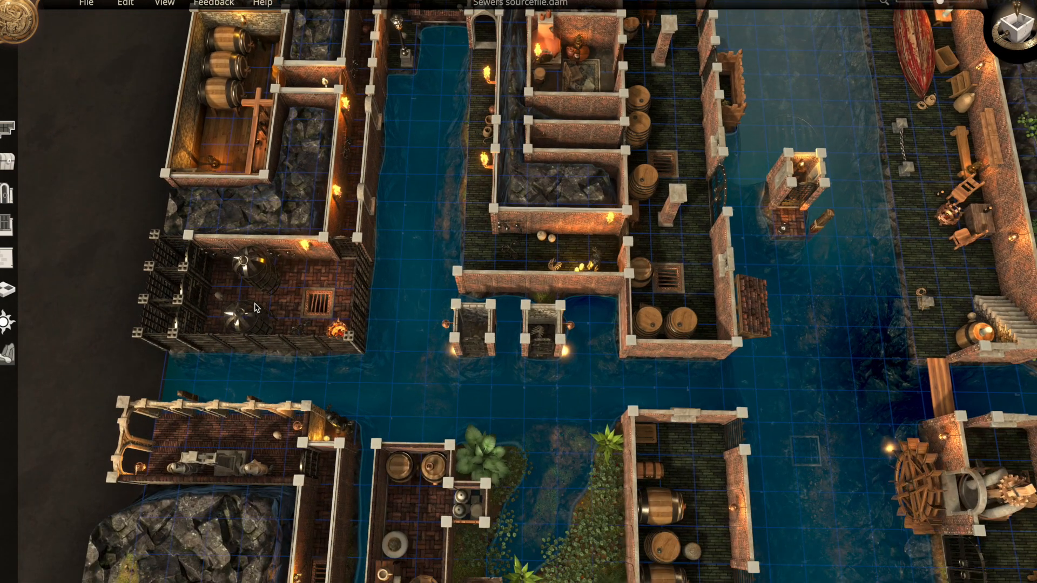
Examine the central canal junction, the barred cage room and the furnished washroom corridor up close in 3D perspective.
scroll(250, 273, up, 3)
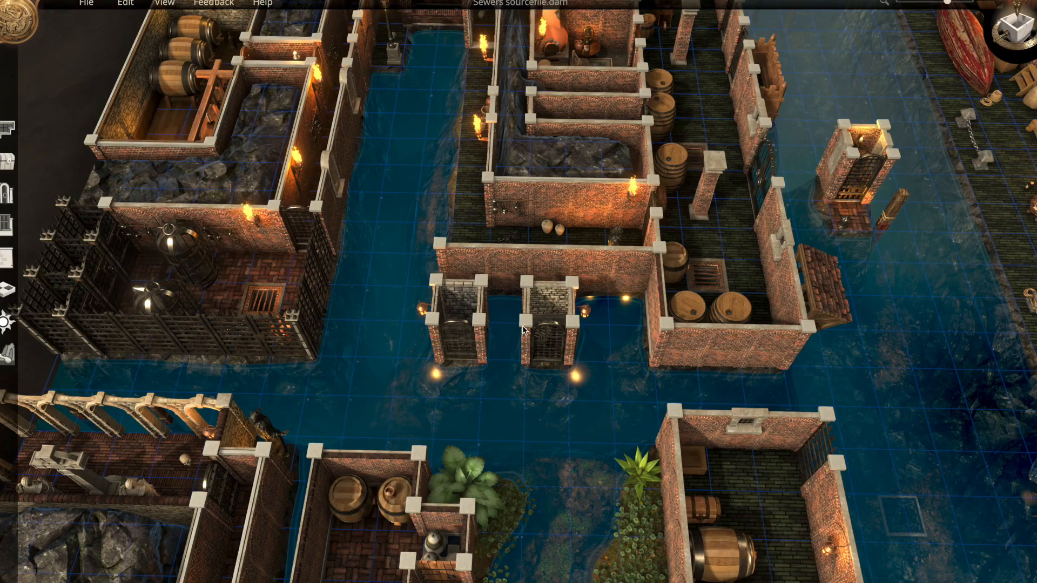
key(a)
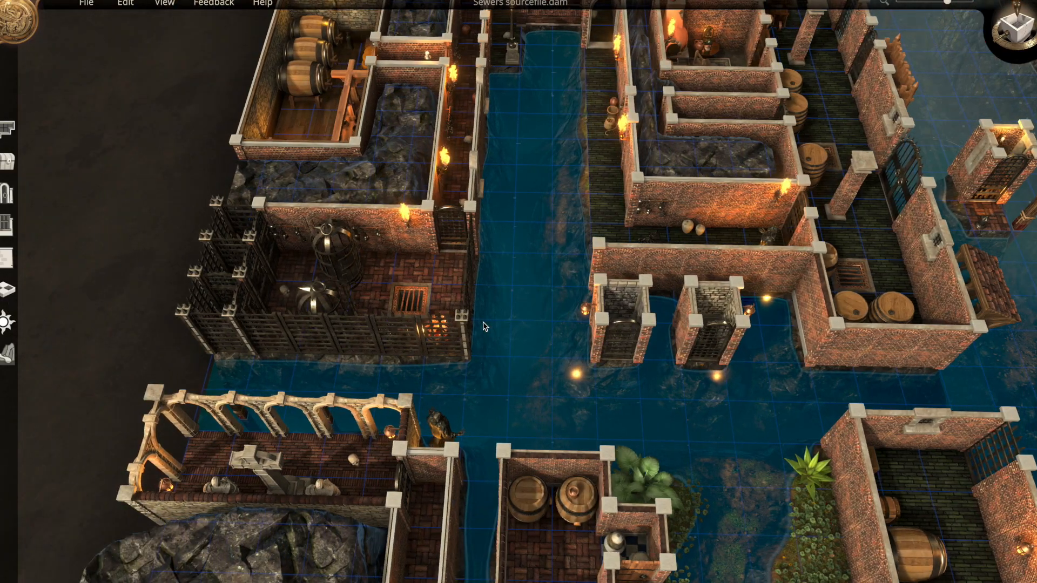
middle_drag(441, 457, 93, 434)
scroll(136, 473, up, 2)
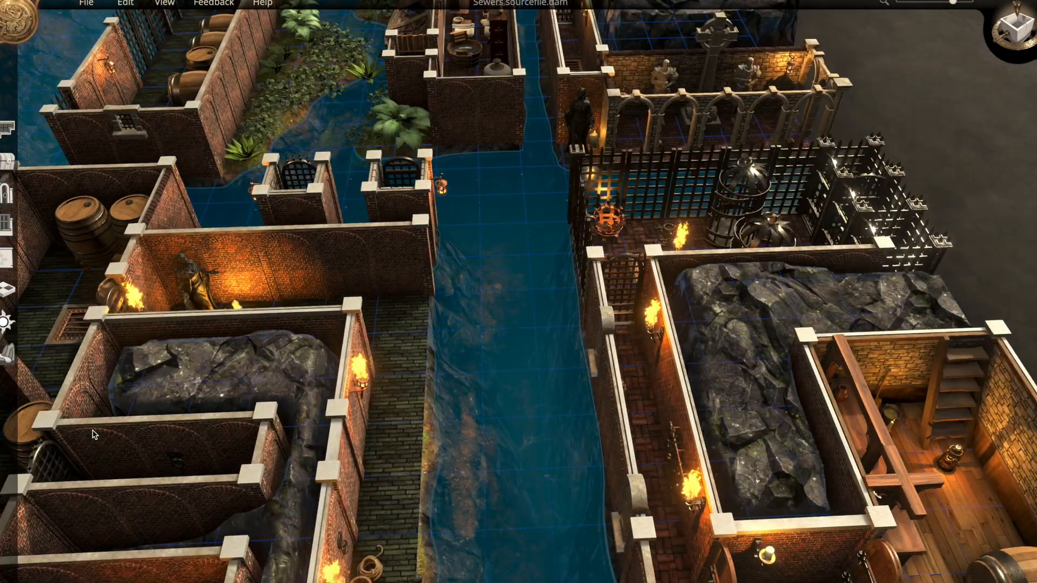
key(w)
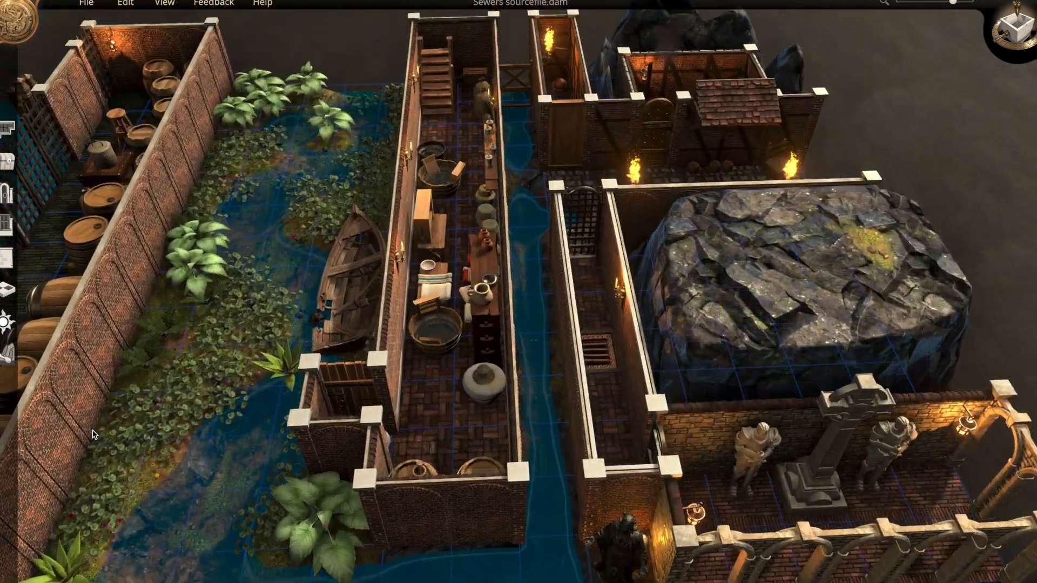
scroll(439, 311, up, 3)
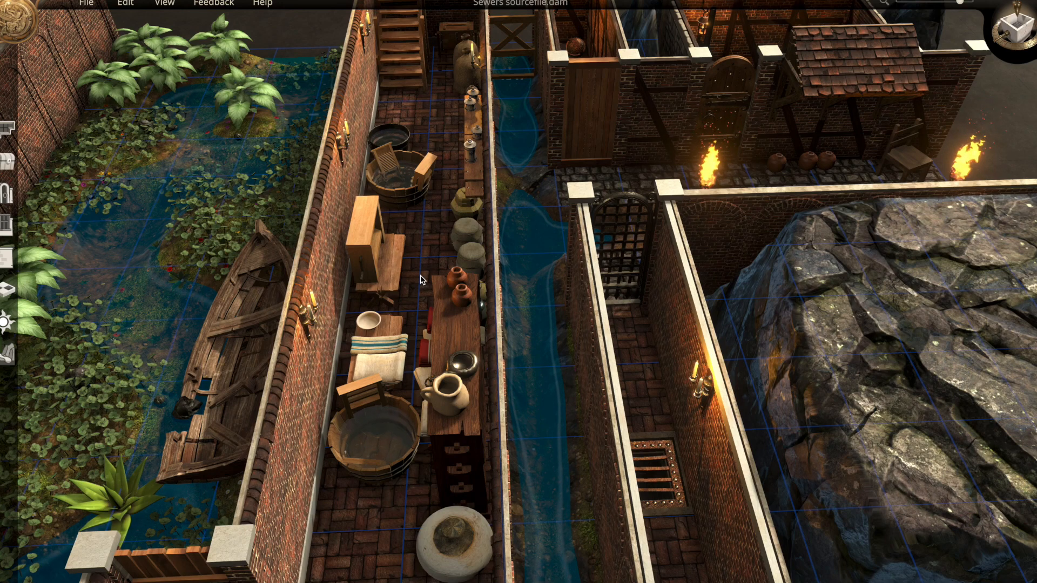
scroll(443, 279, down, 5)
key(w)
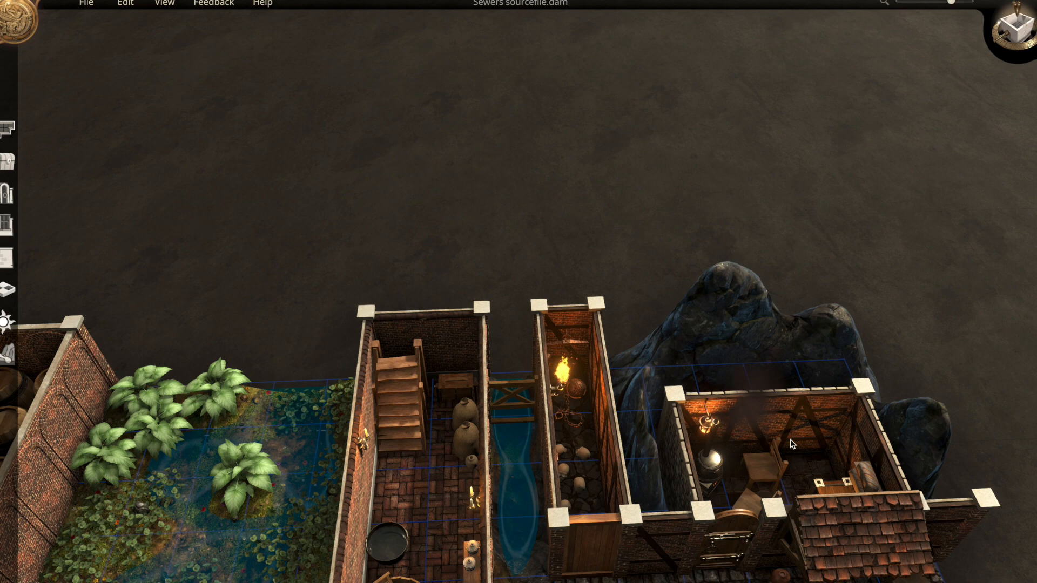
Flatten the rocky terrain mounds behind and beside the small timber-framed room with the stove and bed.
middle_drag(790, 444, 745, 495)
scroll(745, 495, down, 3)
scroll(752, 481, up, 1)
scroll(755, 481, up, 1)
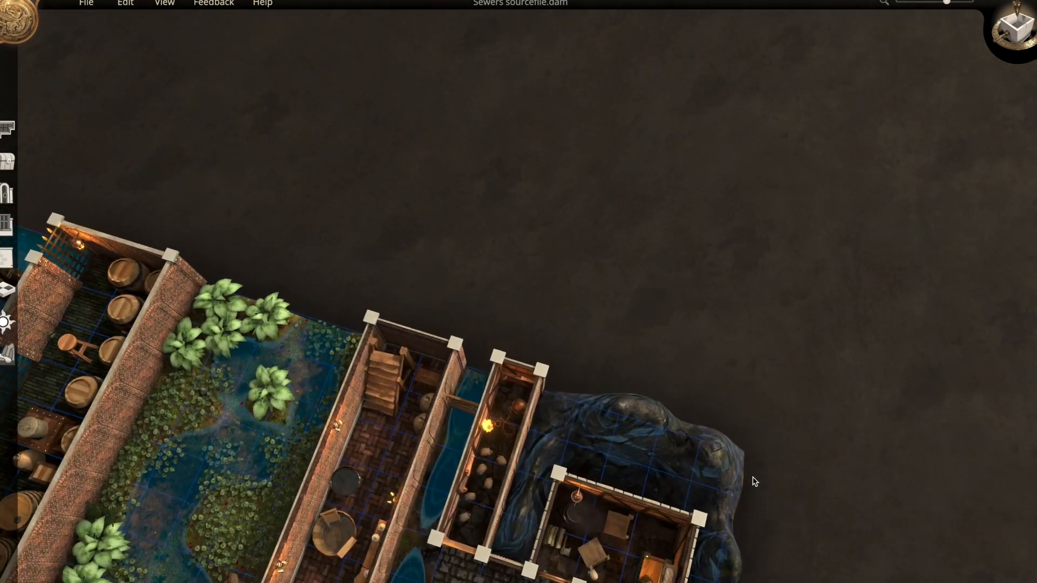
scroll(755, 482, up, 2)
key(s)
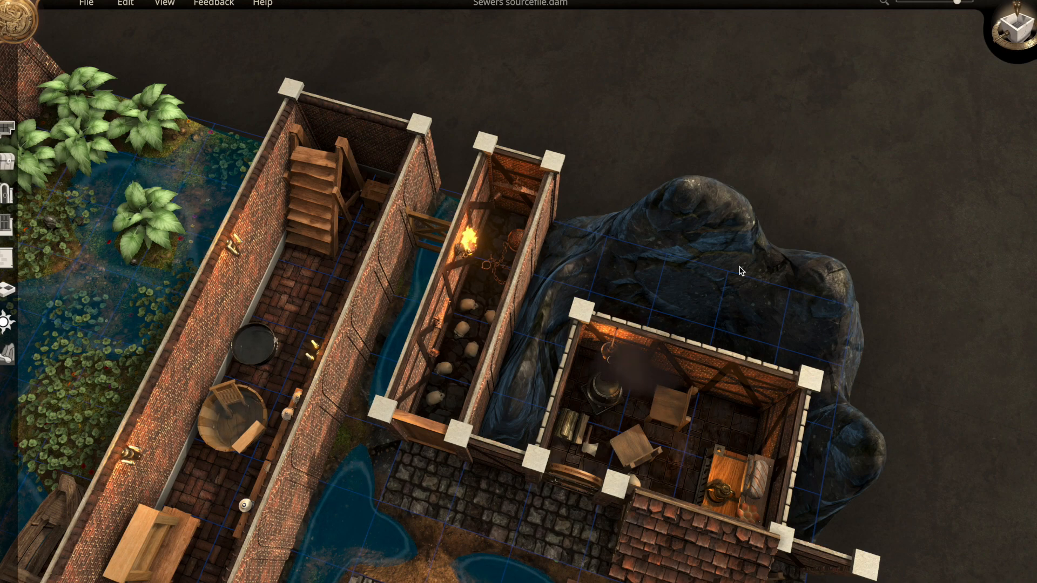
key(q)
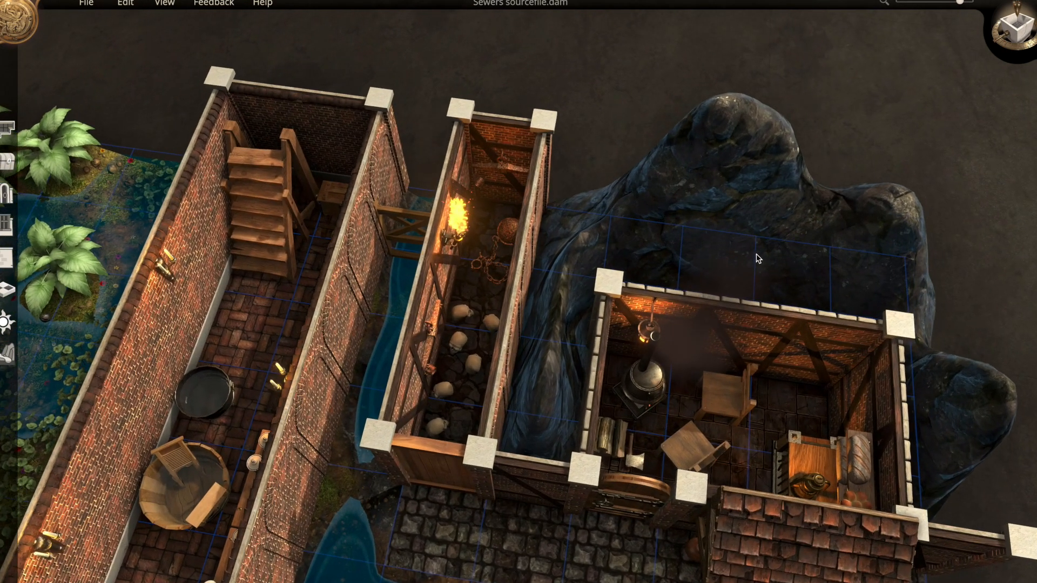
key(q)
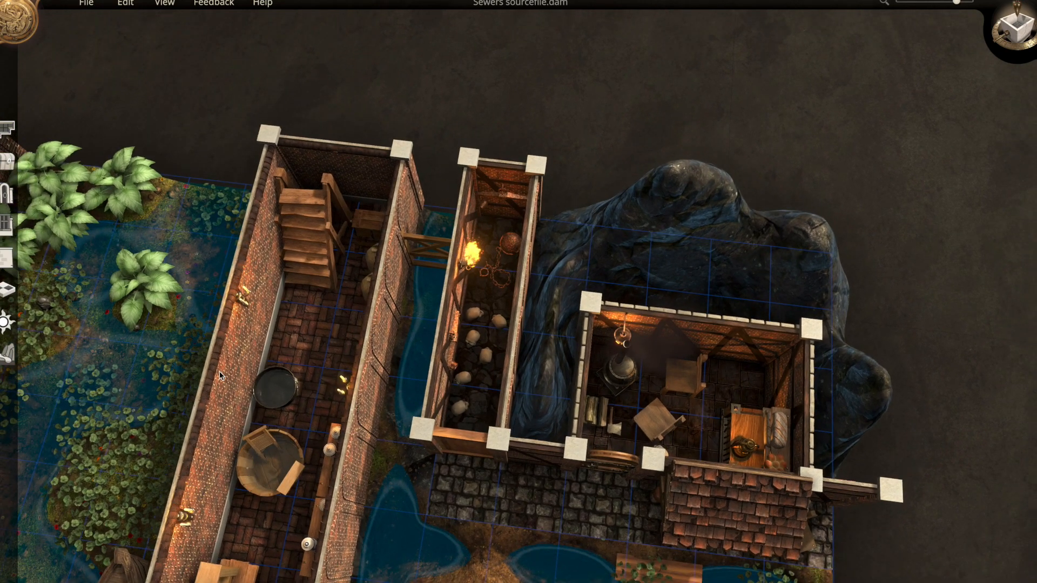
click(8, 354)
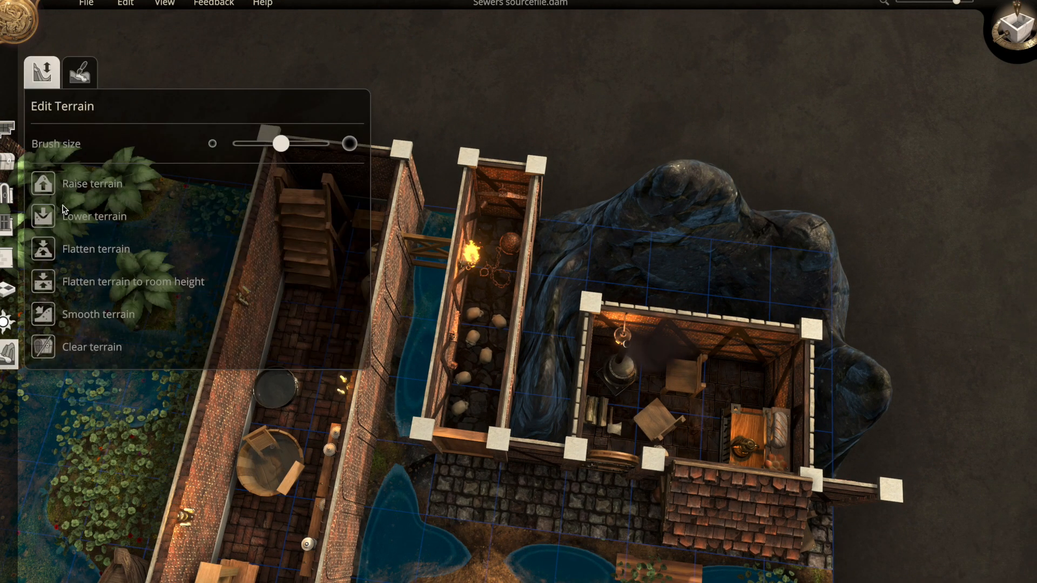
click(49, 243)
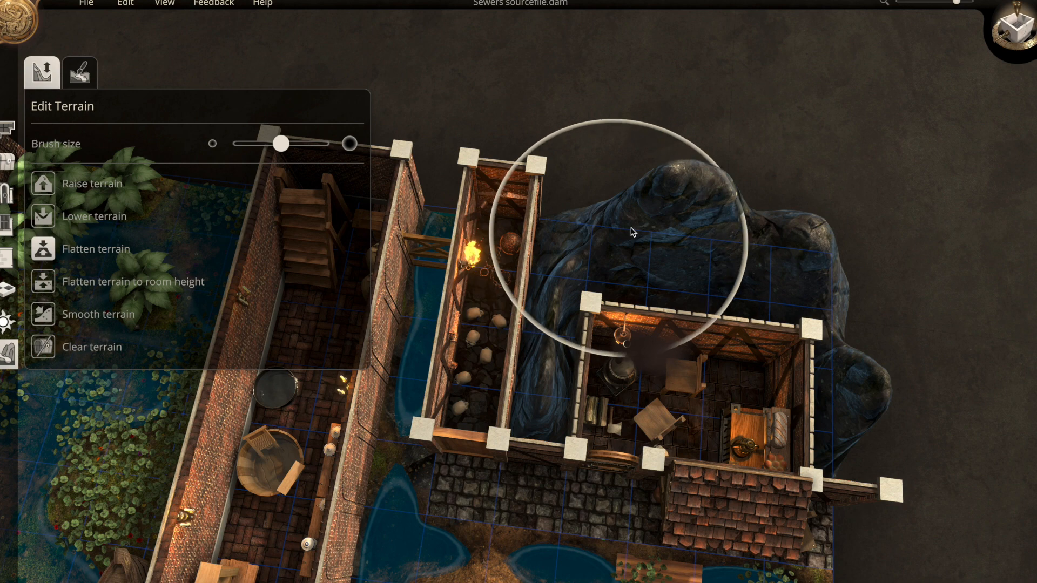
mouse_move(647, 225)
mouse_down()
mouse_move(745, 271)
mouse_move(810, 267)
mouse_move(729, 312)
mouse_move(852, 363)
mouse_move(827, 329)
mouse_move(833, 301)
mouse_move(787, 266)
mouse_move(567, 242)
mouse_move(680, 323)
mouse_move(929, 359)
mouse_move(875, 396)
mouse_up()
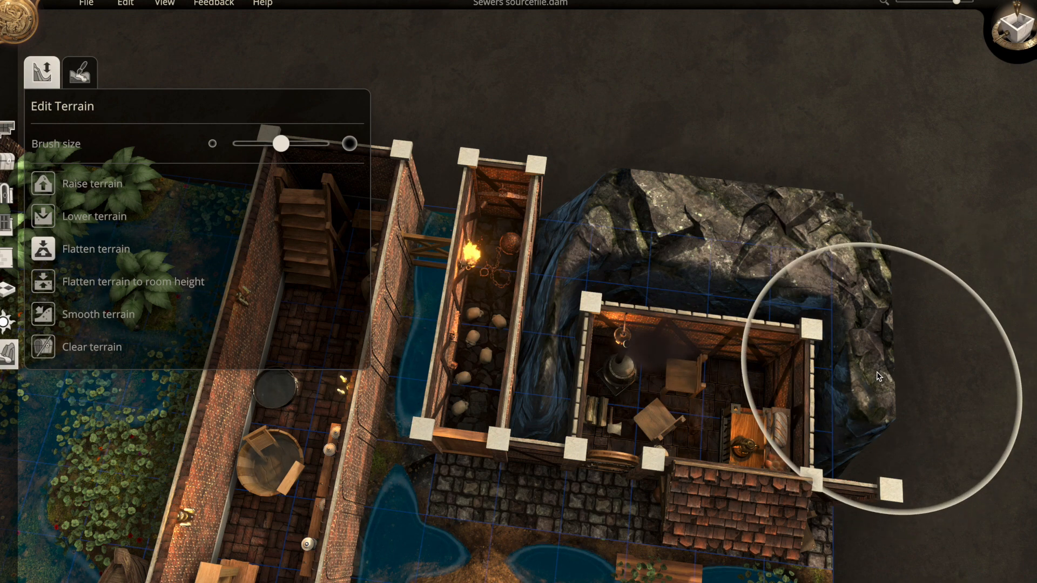
key(s)
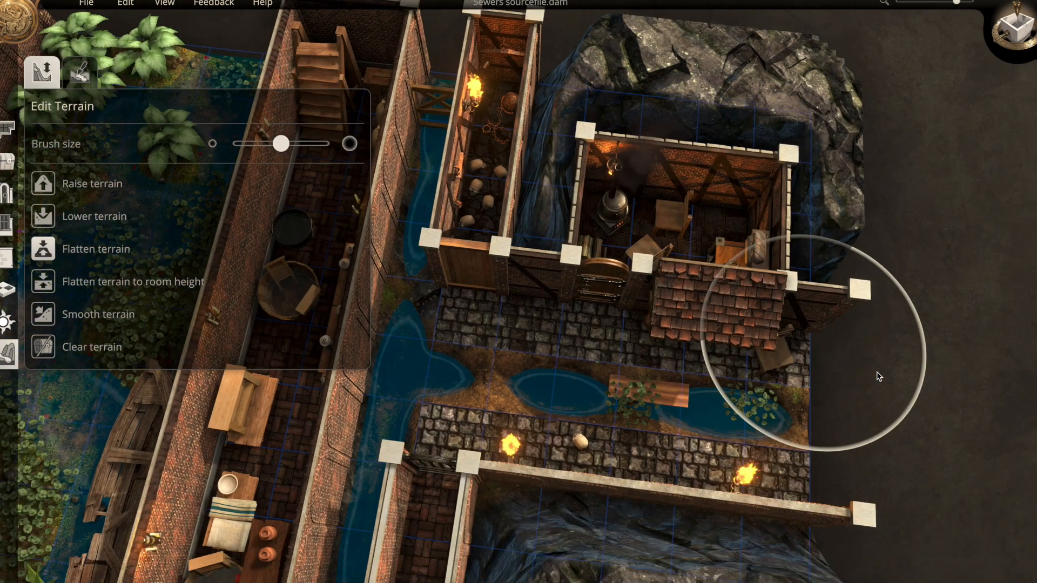
click(43, 185)
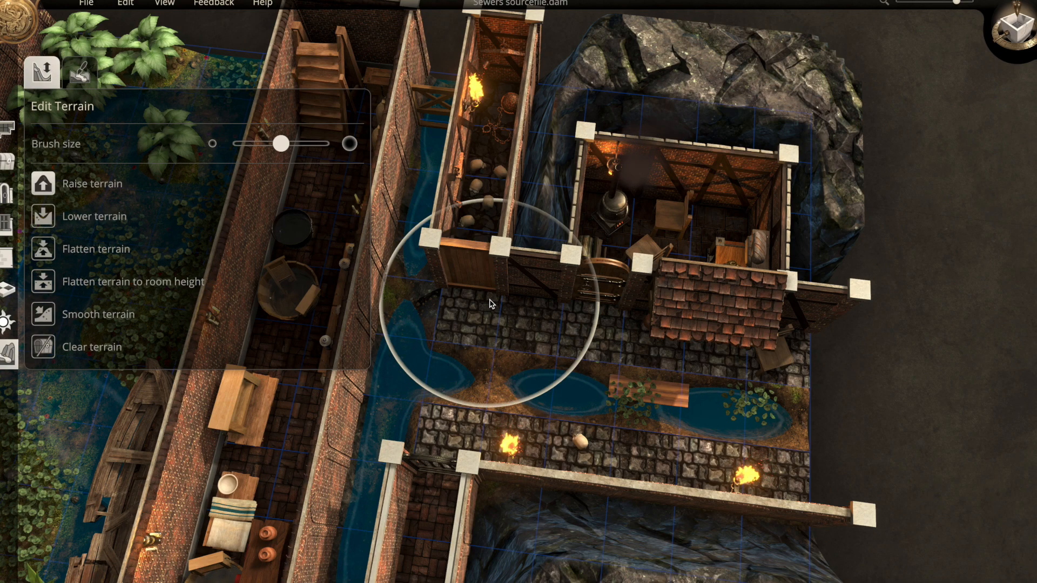
scroll(489, 262, up, 5)
key(w)
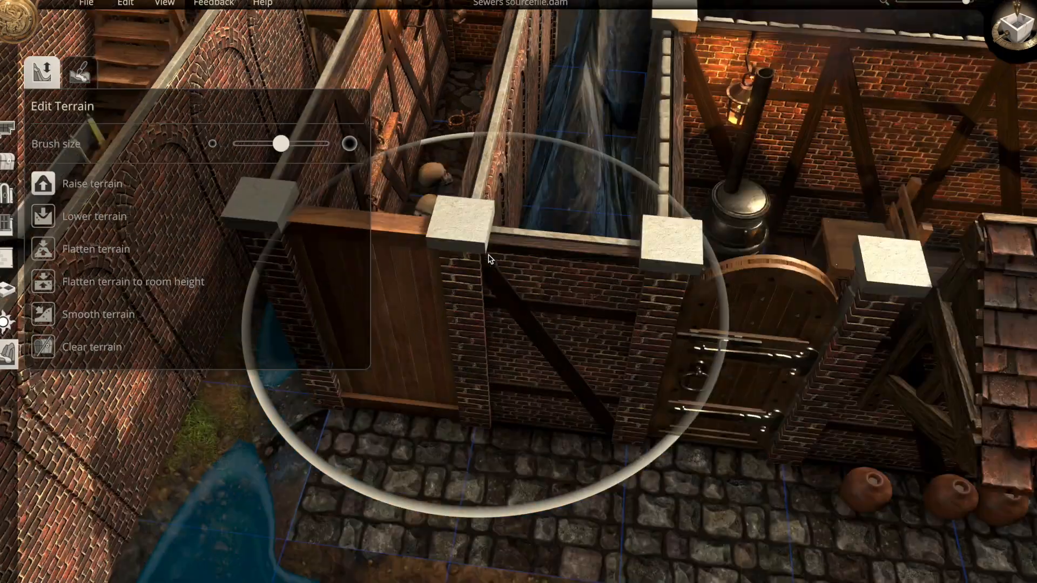
scroll(488, 254, down, 5)
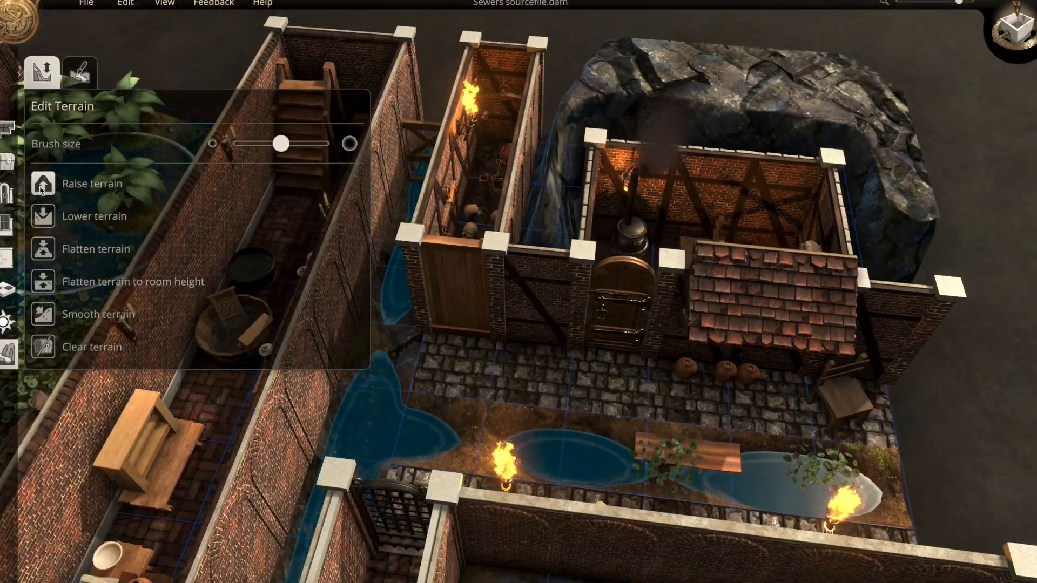
click(7, 163)
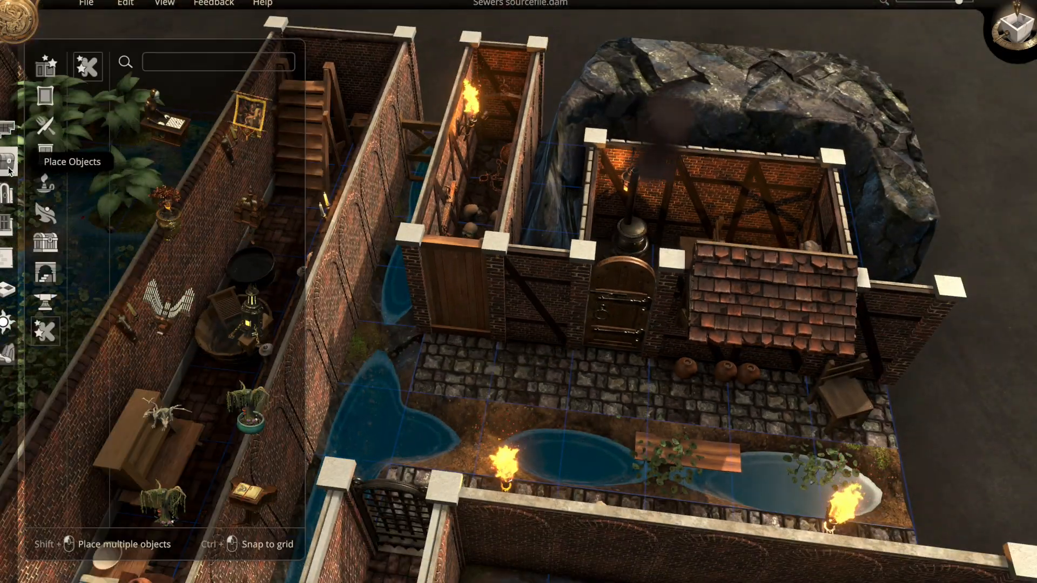
click(8, 165)
Examine the overgrown canal with the wrecked boat and the barrel storeroom next to it.
key(a)
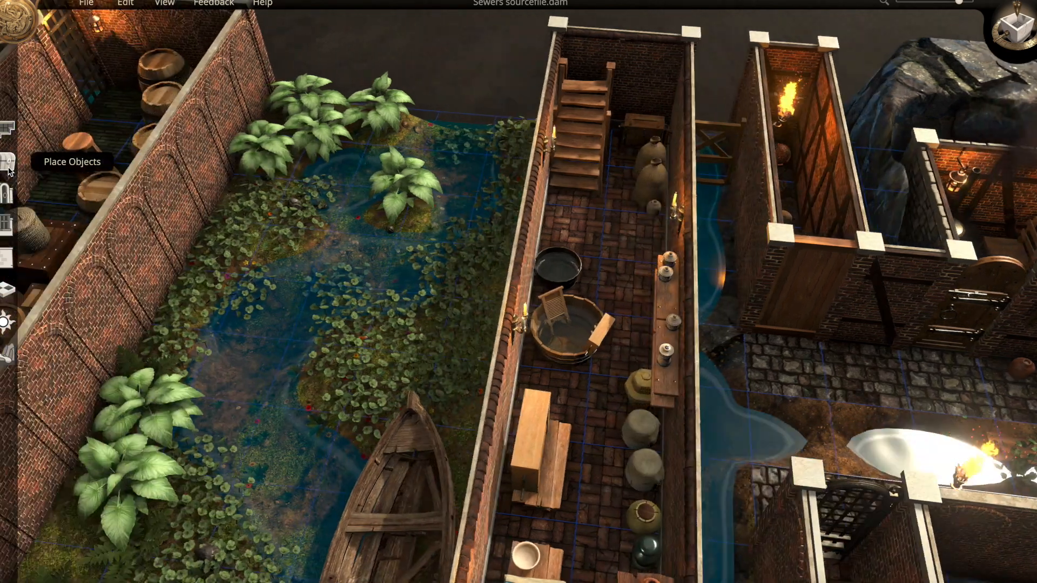
scroll(560, 384, down, 4)
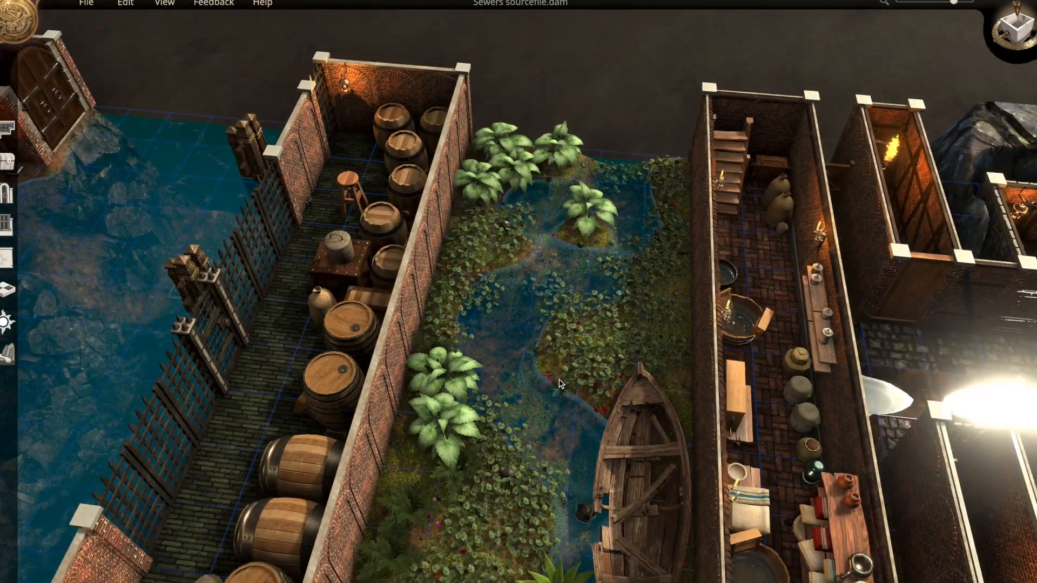
scroll(560, 384, down, 3)
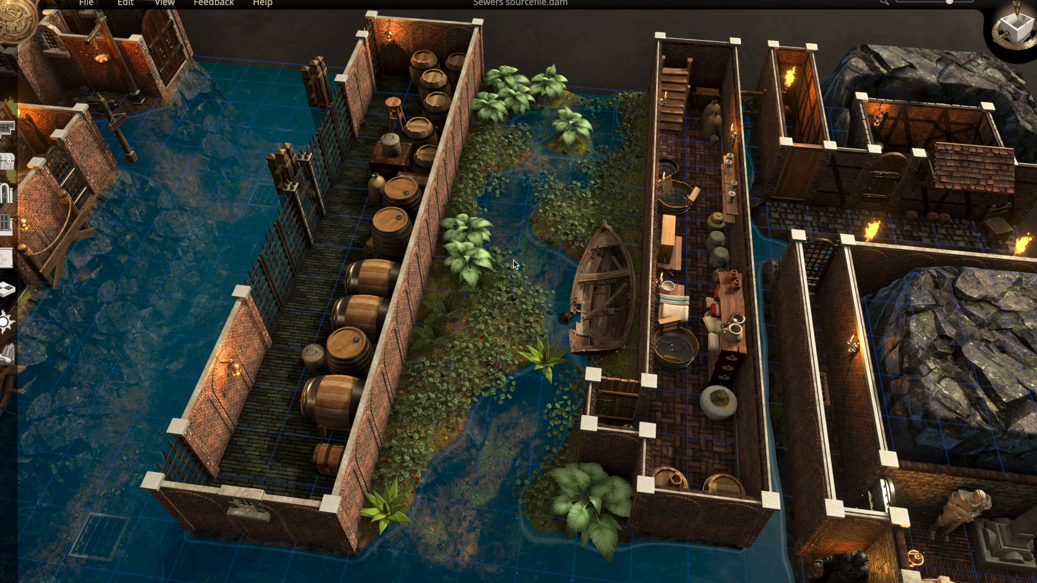
scroll(514, 281, up, 4)
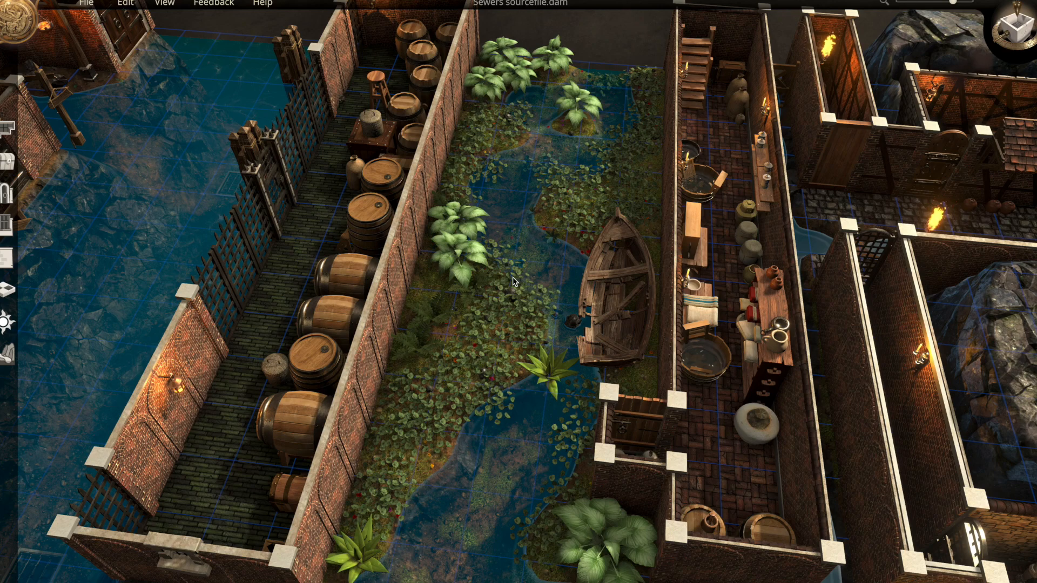
scroll(534, 278, down, 5)
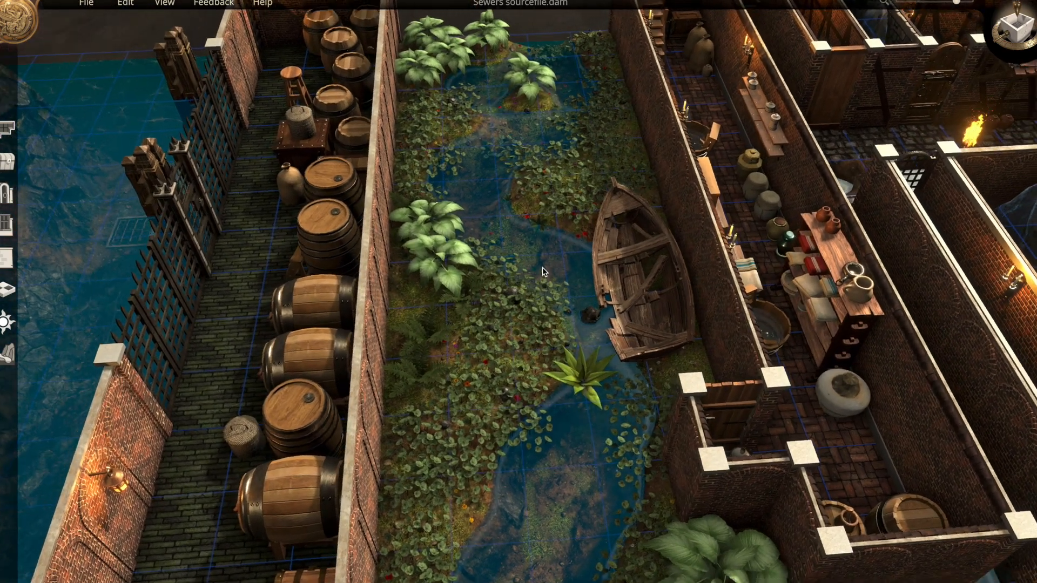
key(a)
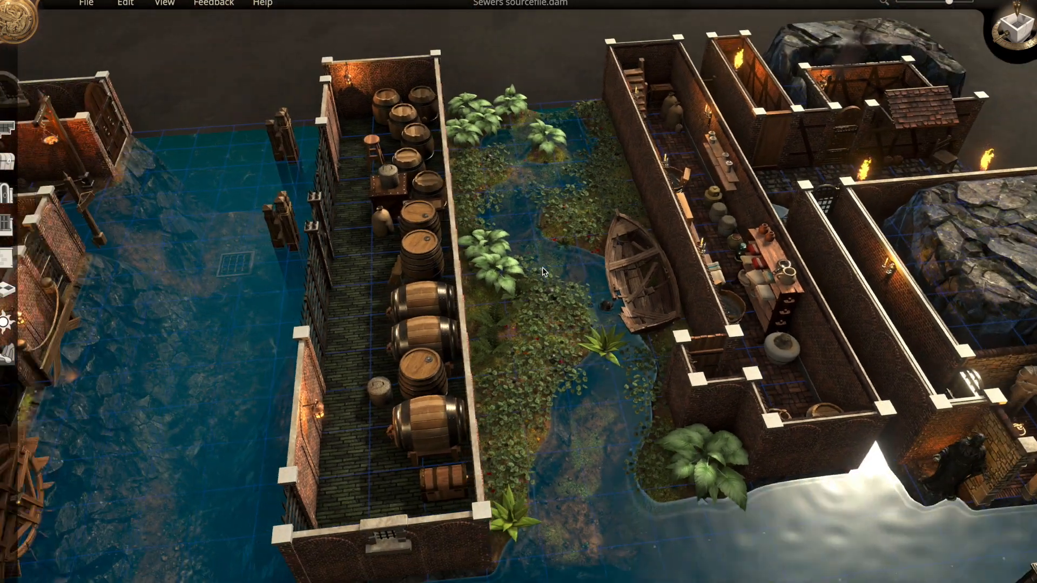
key(a)
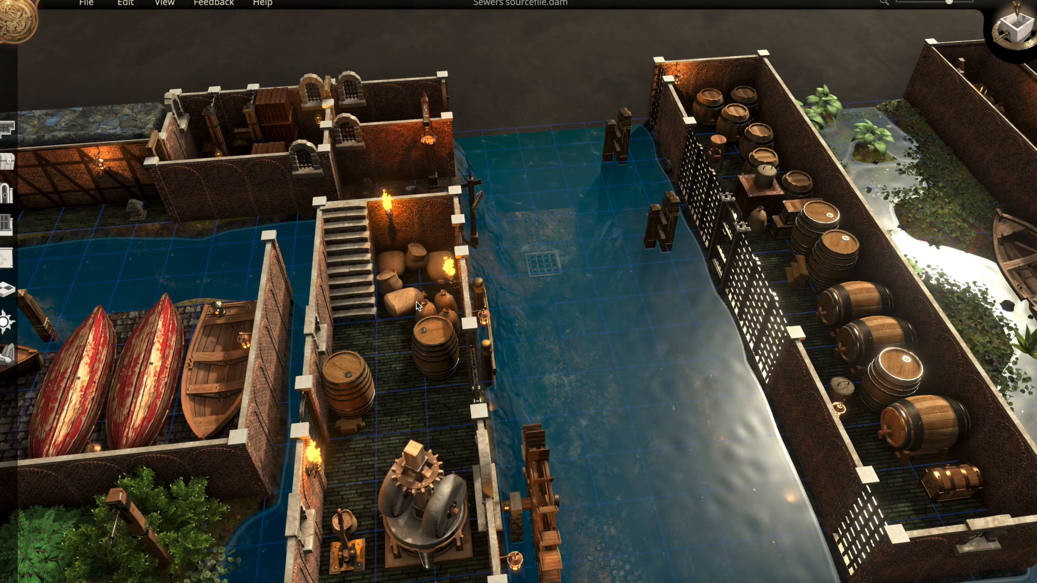
Examine the rooms with barred windows at the map's edge and the timber-framed walkway along the canal.
key(w)
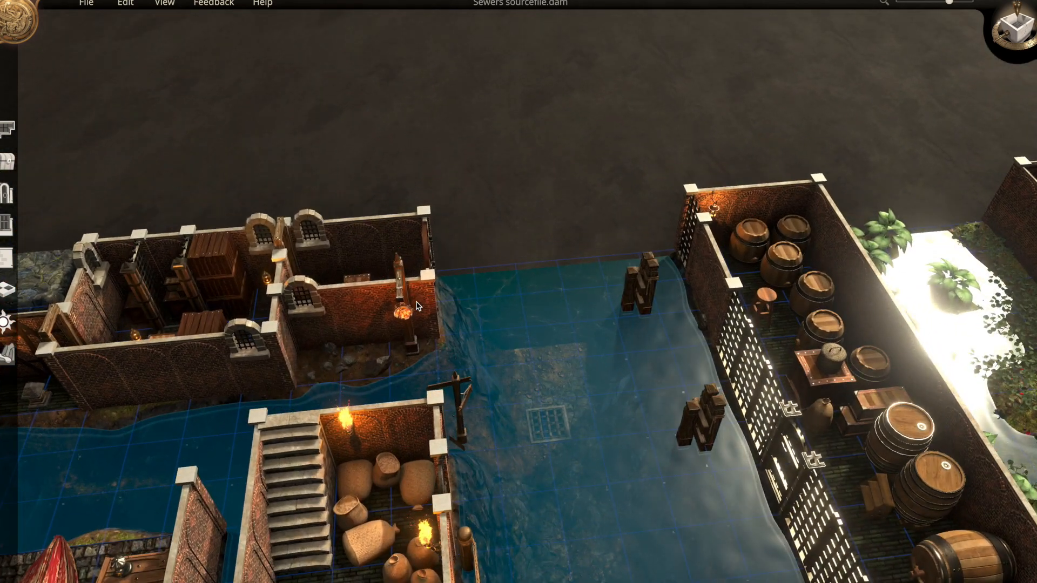
key(a)
click(413, 338)
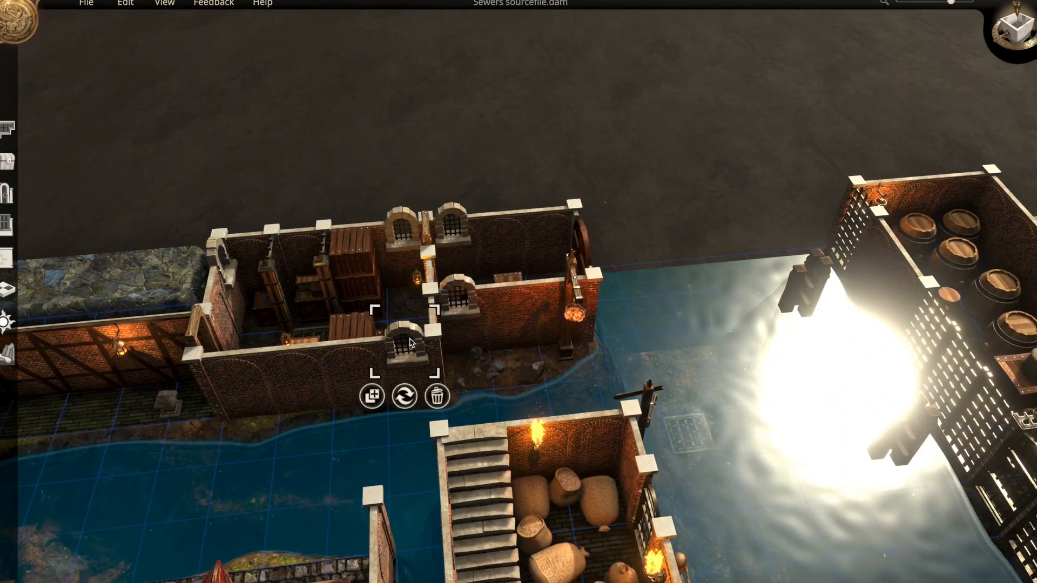
click(361, 303)
key(a)
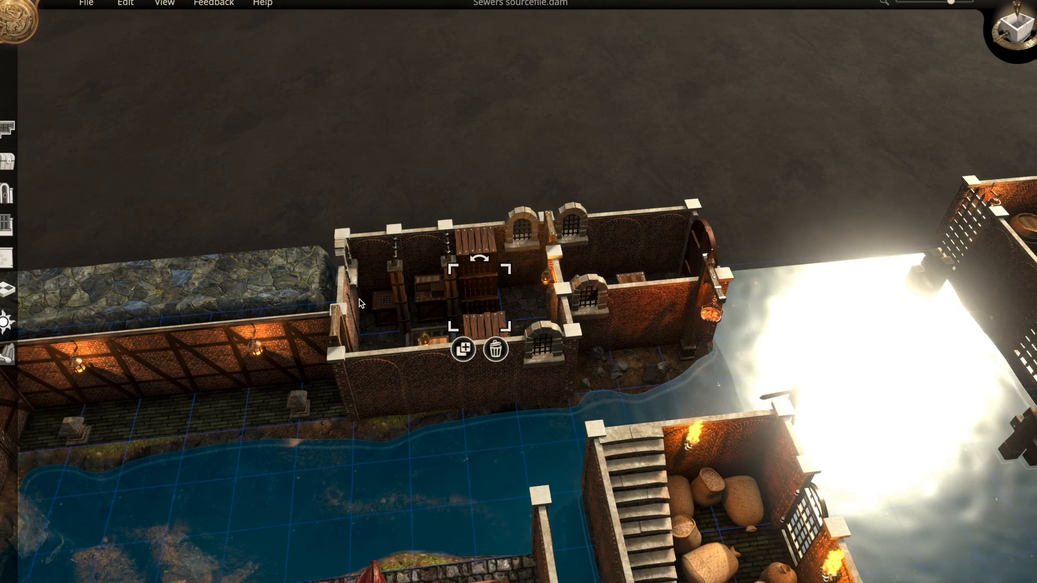
click(366, 480)
scroll(366, 480, down, 3)
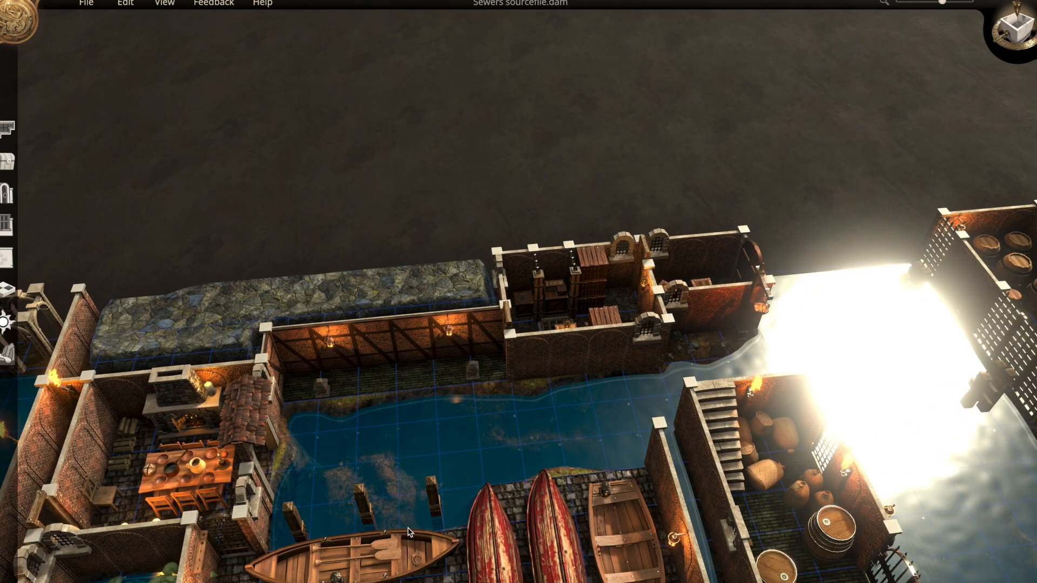
scroll(407, 532, down, 3)
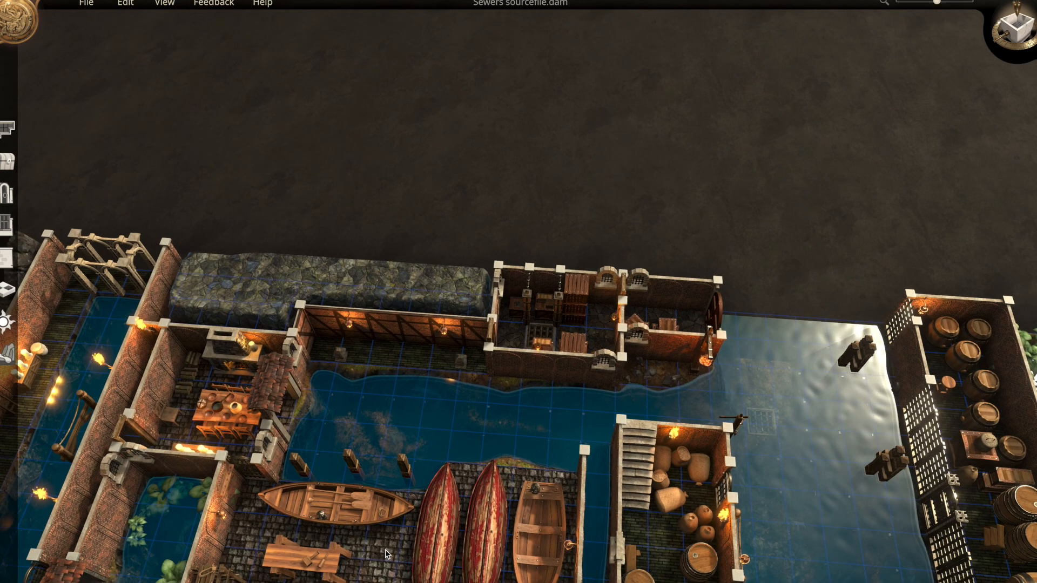
Examine the boat storage area, the torchlit canal walkway and the dining room with the fireplace up close.
key(s)
key(s)
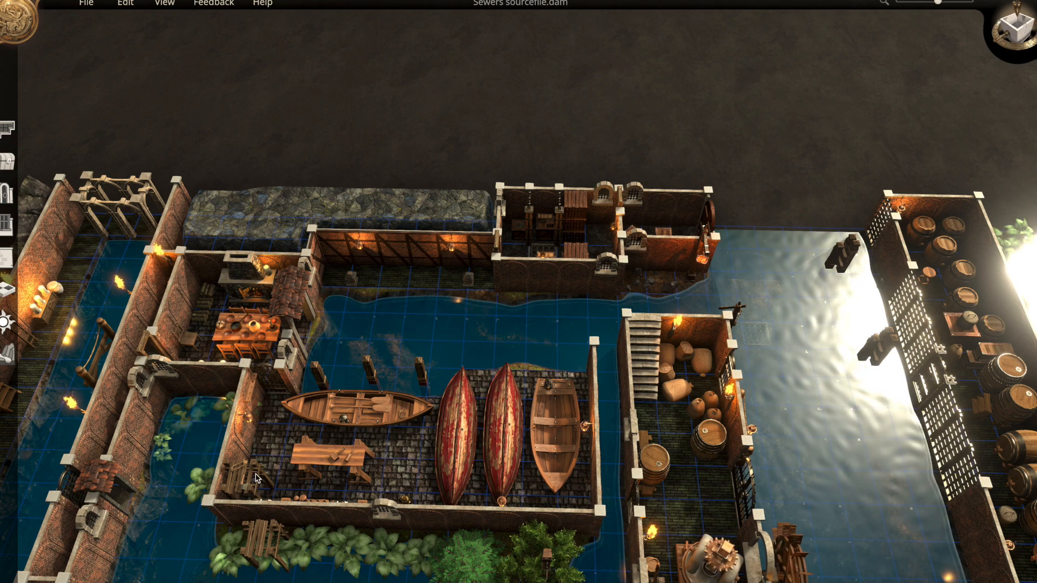
key(a)
key(w)
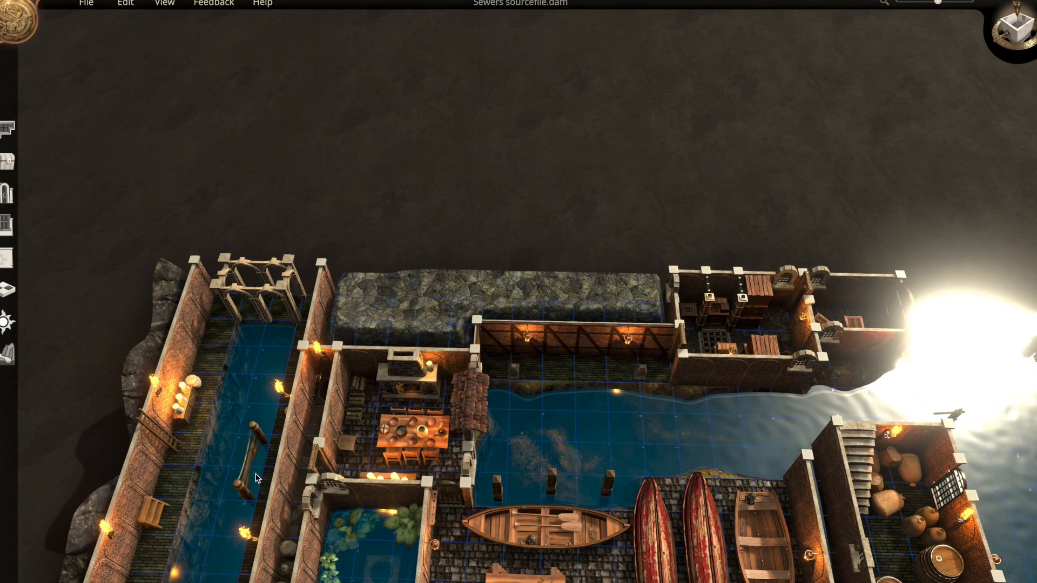
key(a)
scroll(555, 434, up, 2)
scroll(555, 434, up, 2)
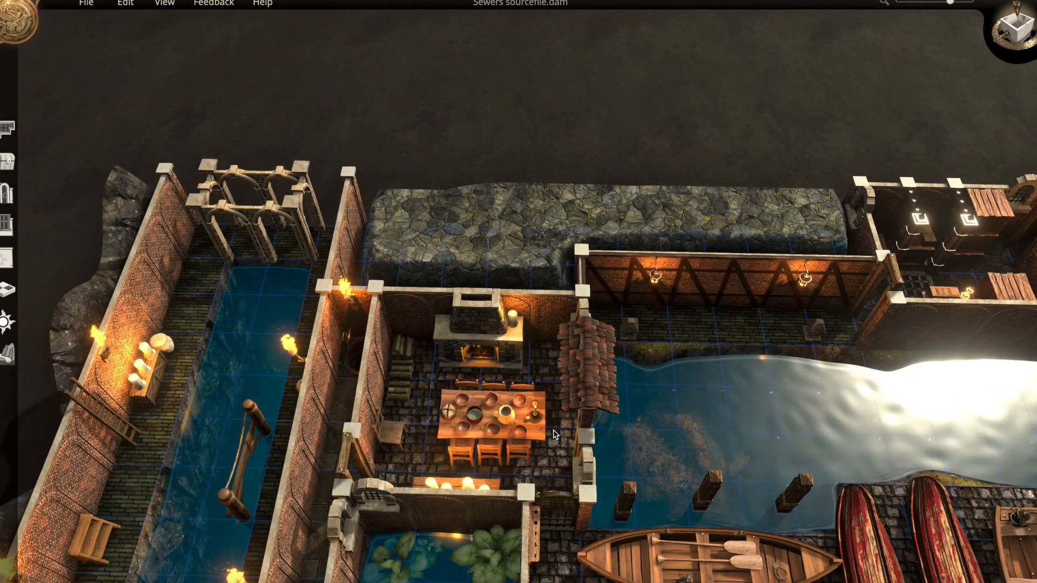
scroll(518, 420, up, 3)
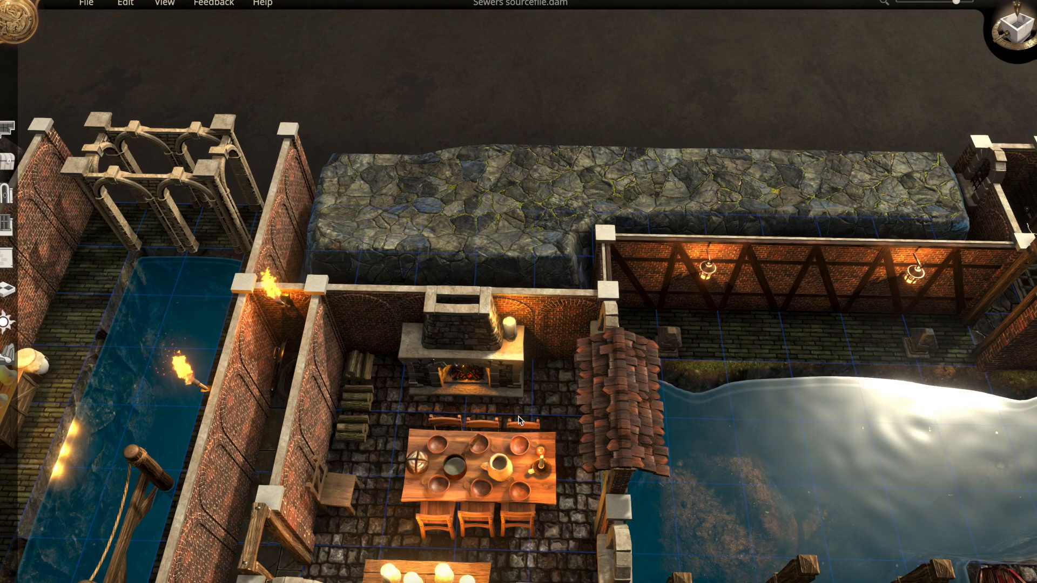
key(s)
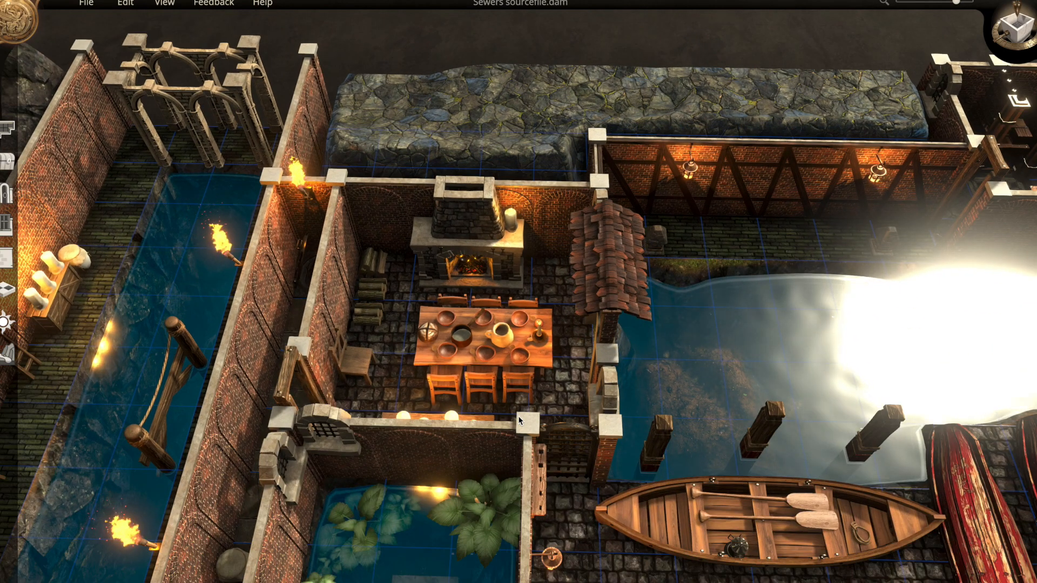
Examine the torchlit canal walkways and the flooded, overgrown room next to the boat workshop, down to the wooden dock.
key(s)
key(s)
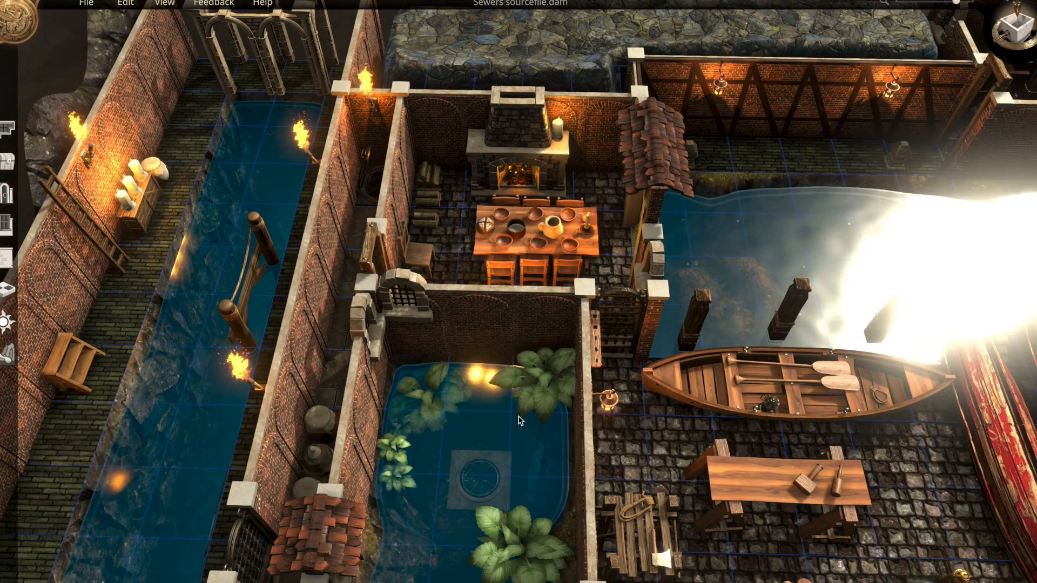
key(s)
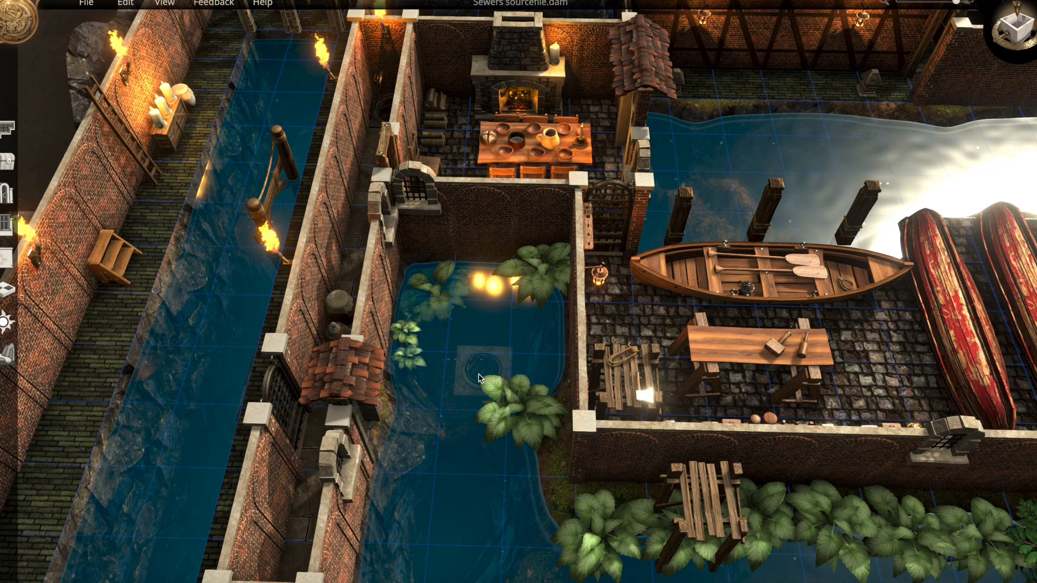
key(a)
key(a)
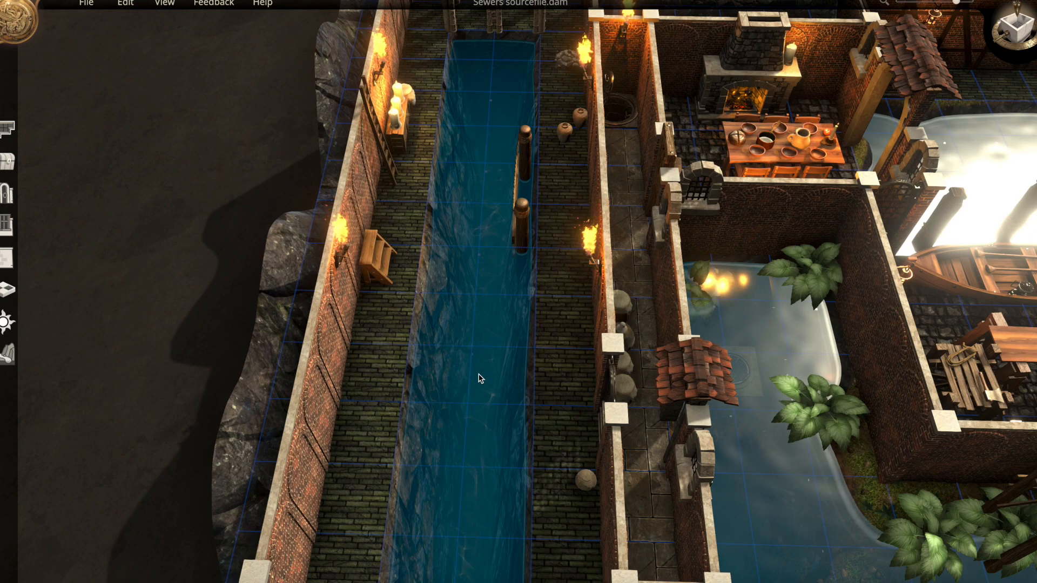
key(d)
key(s)
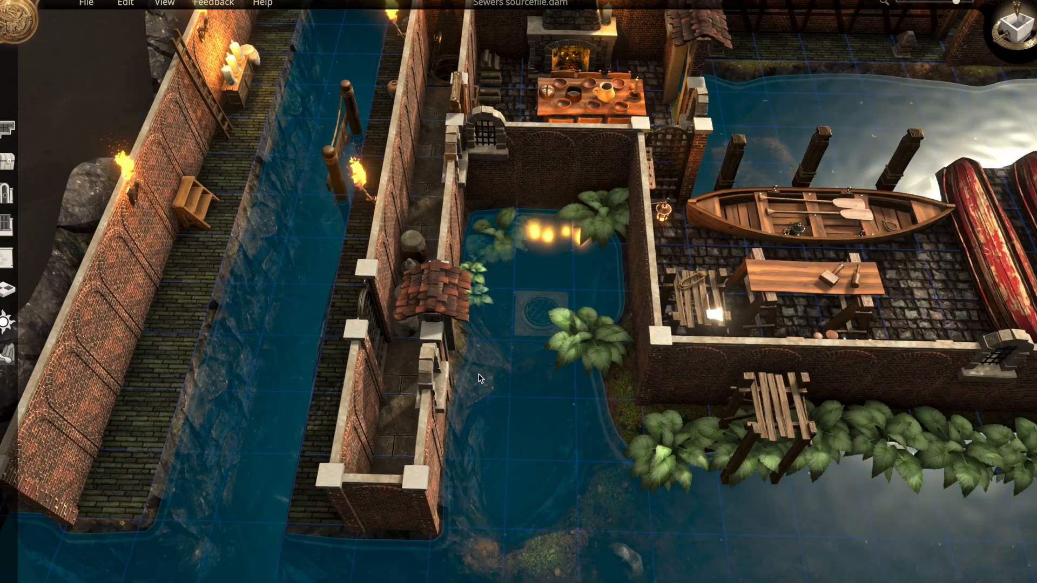
key(s)
key(s)
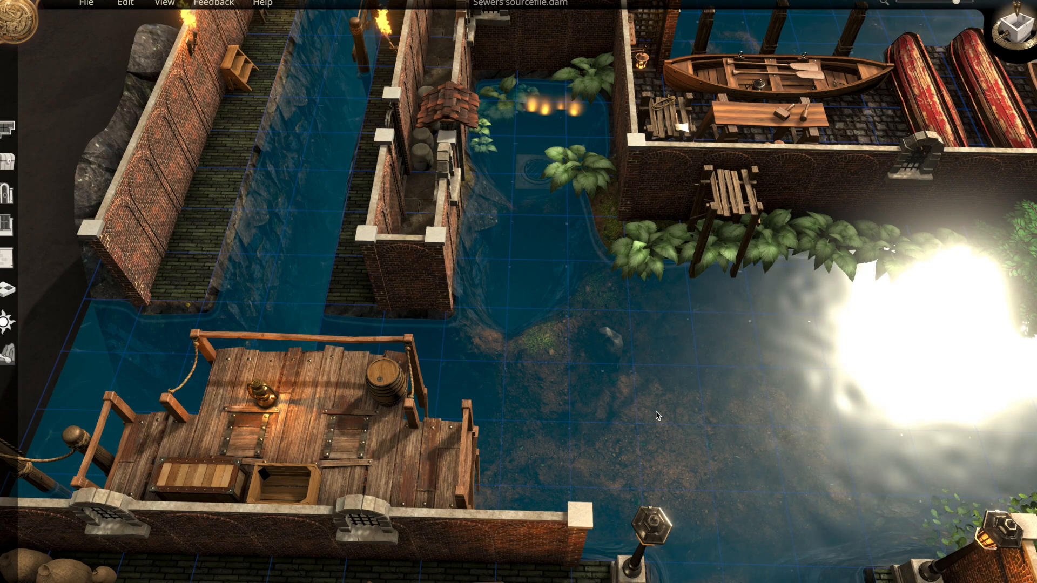
Examine the wooden dock from another angle and the library rooms with the adjoining grated barrel room.
middle_drag(651, 414, 489, 402)
scroll(468, 407, up, 3)
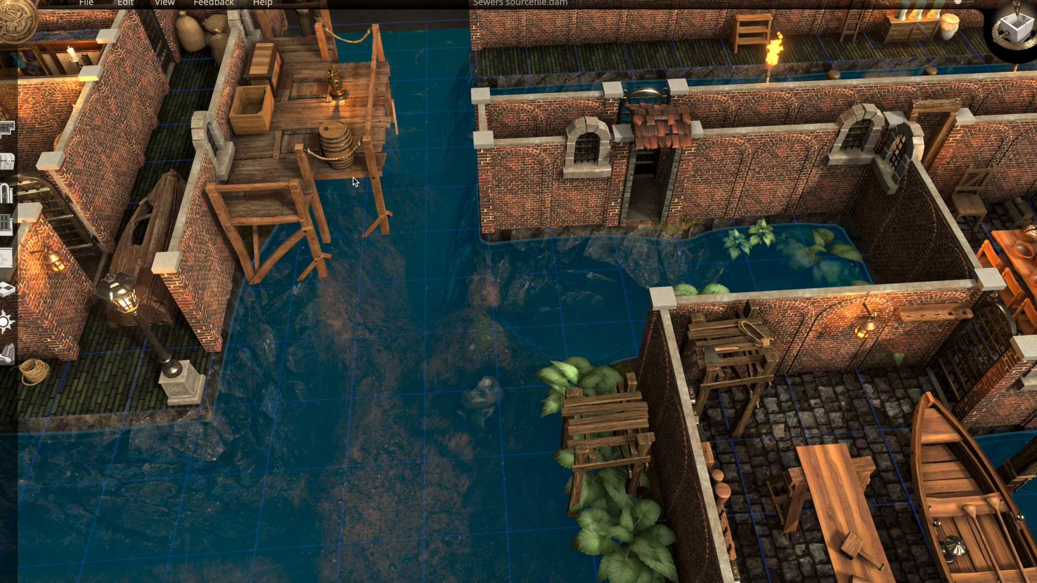
key(a)
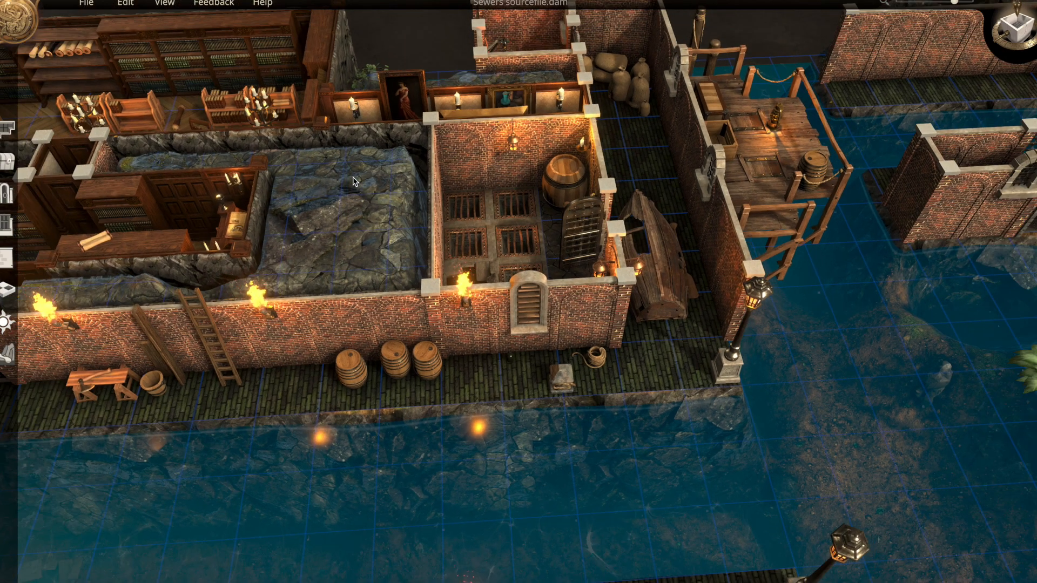
scroll(354, 199, down, 3)
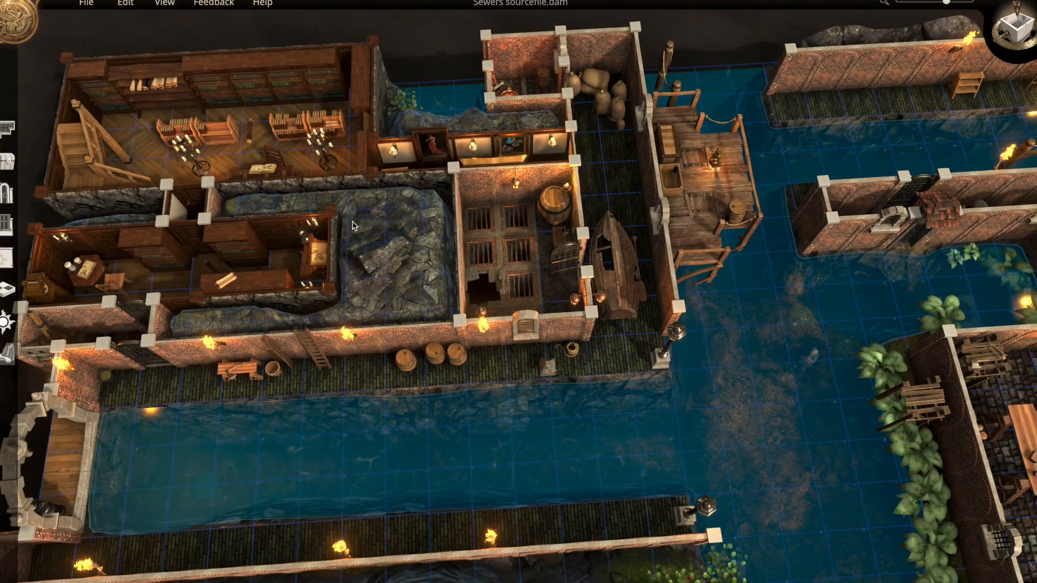
scroll(353, 219, down, 2)
key(w)
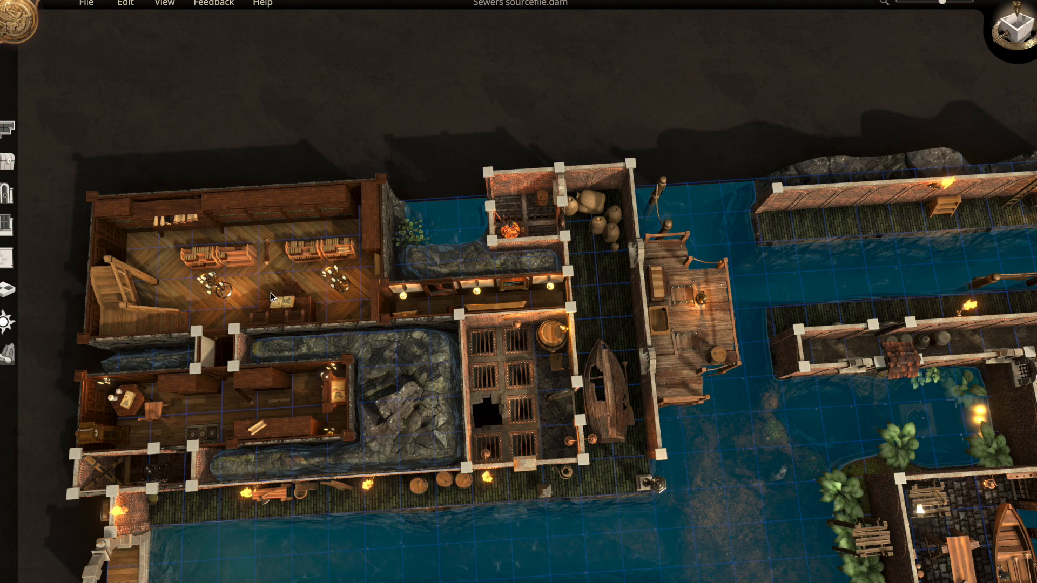
key(s)
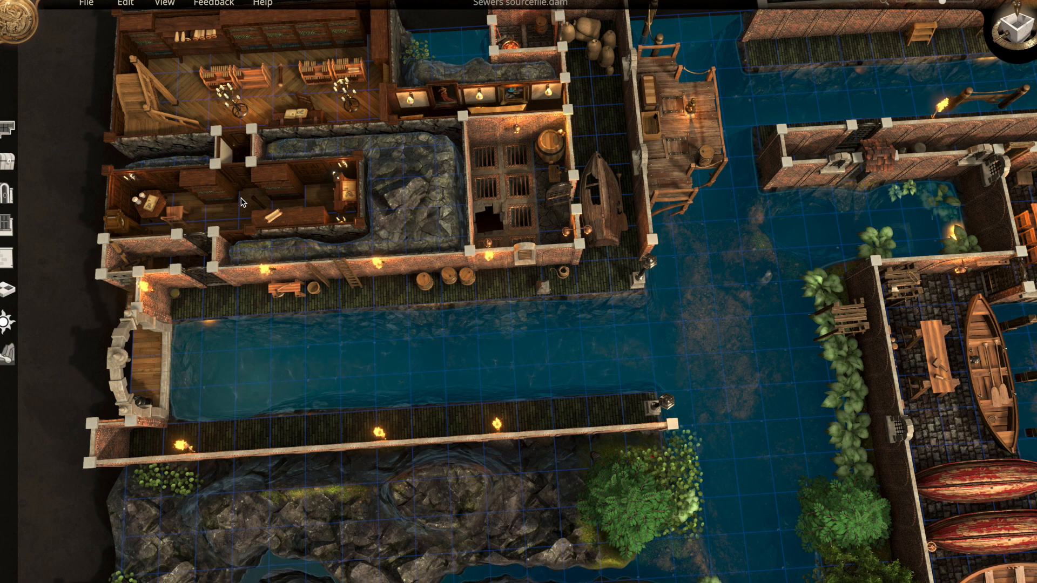
Examine the narrow stream between the rocky mounds and the canal landing with the red boat.
key(s)
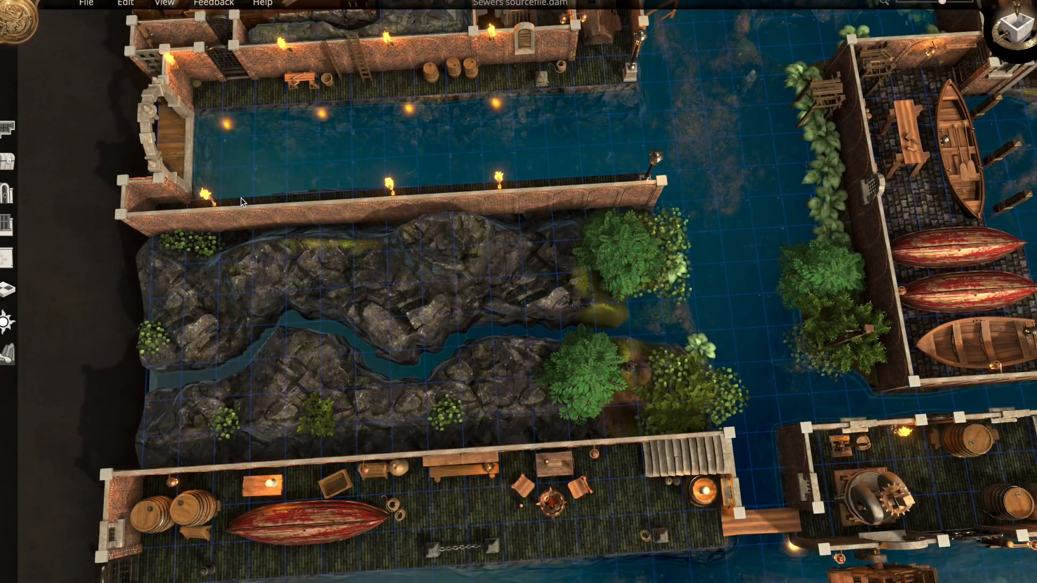
key(s)
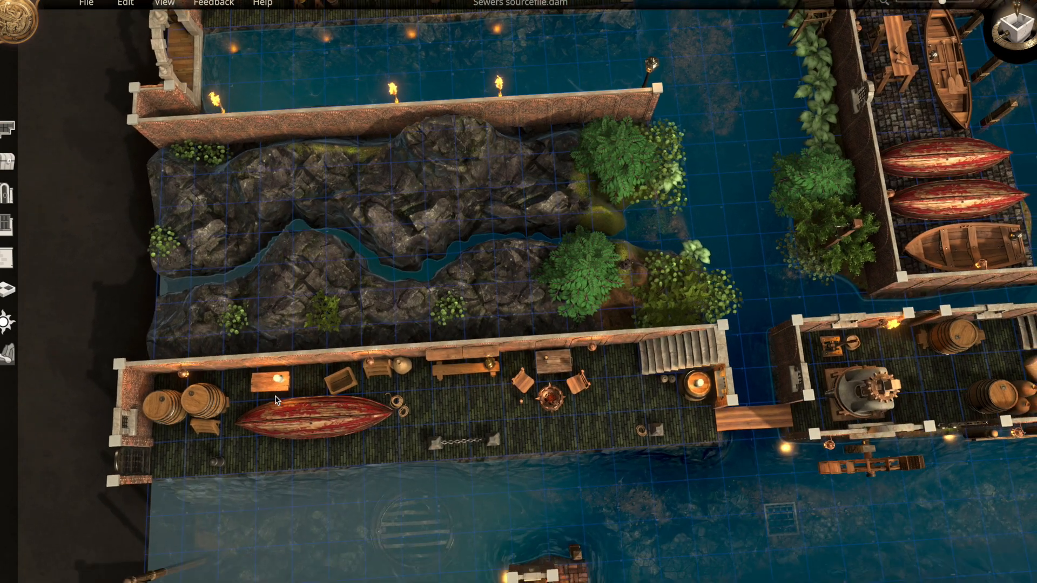
key(s)
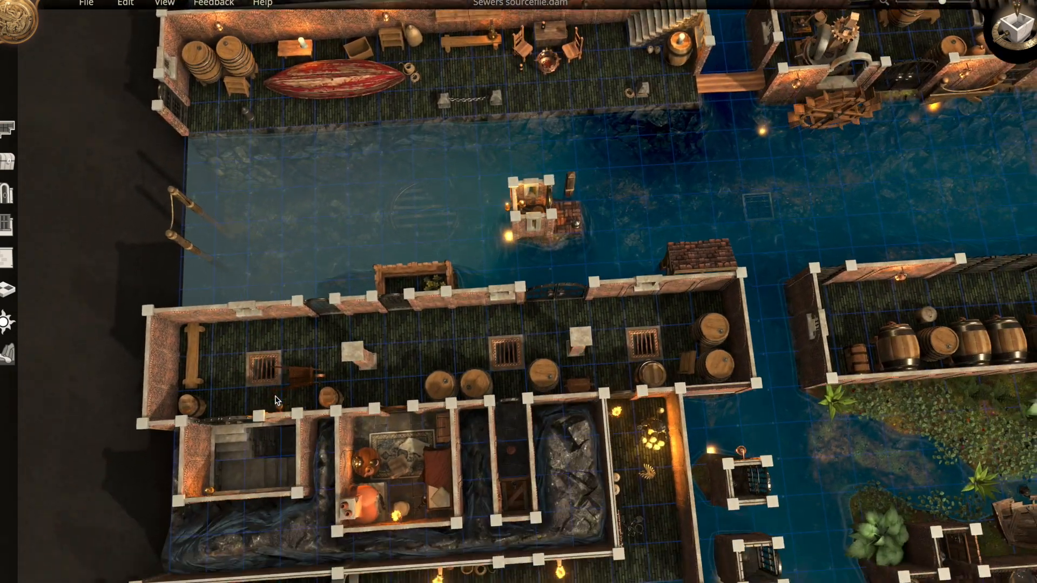
key(s)
Examine the long barrel hall with floor grates and the stairwell and carpeted bedroom adjoining it.
scroll(276, 400, up, 3)
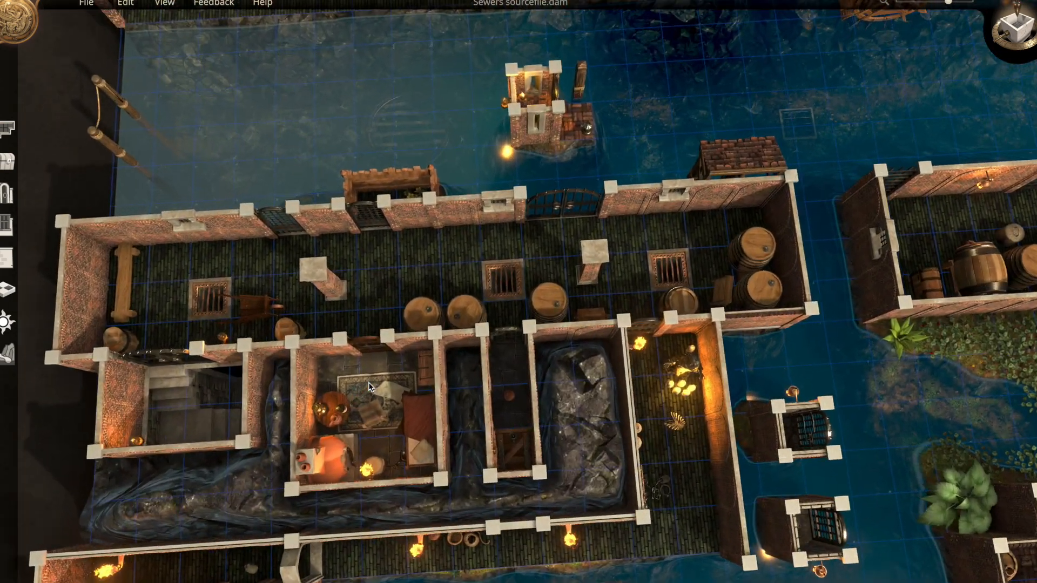
scroll(370, 386, up, 5)
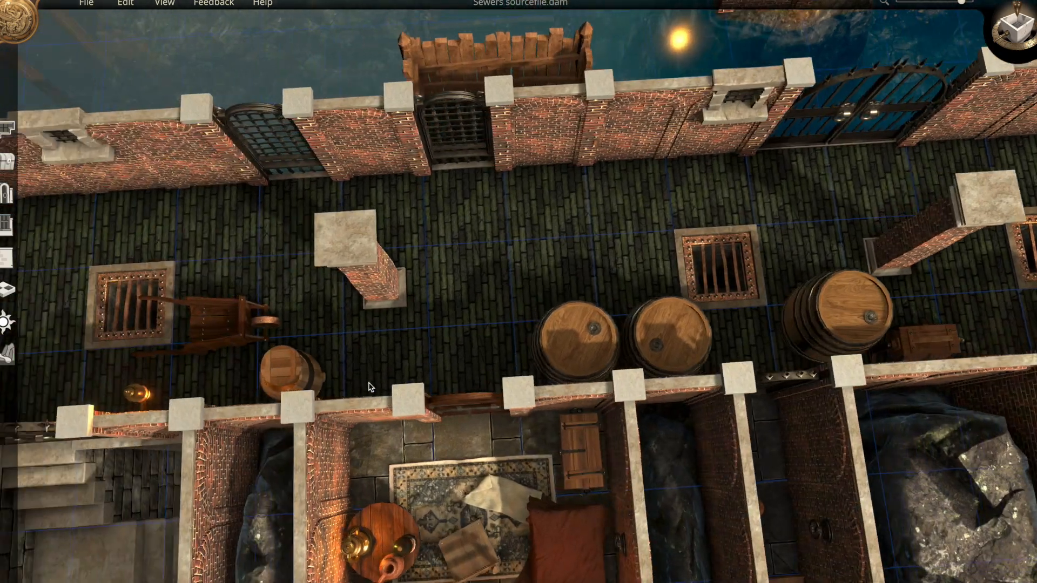
key(a)
scroll(420, 479, up, 3)
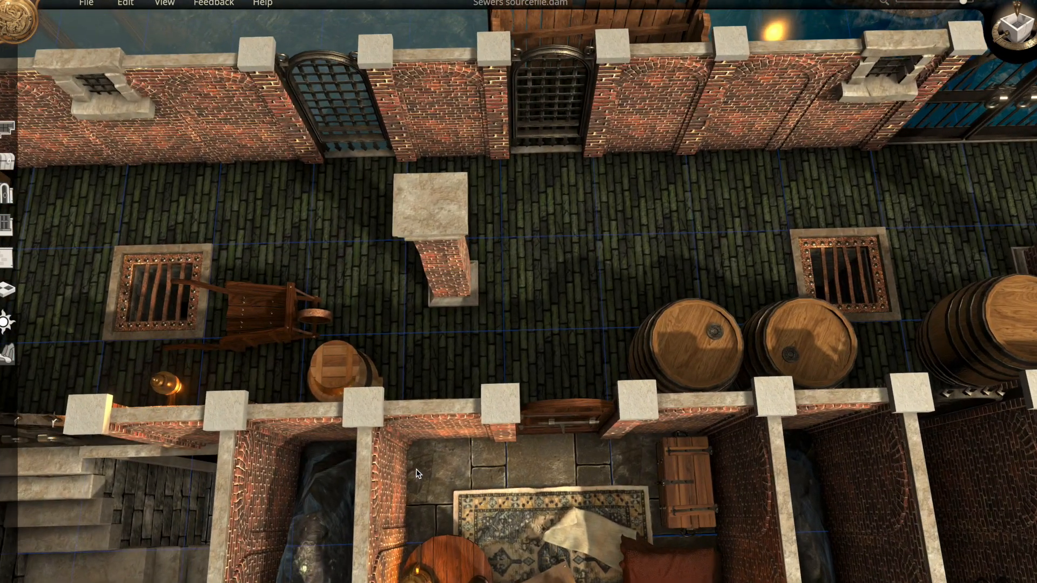
scroll(413, 470, down, 4)
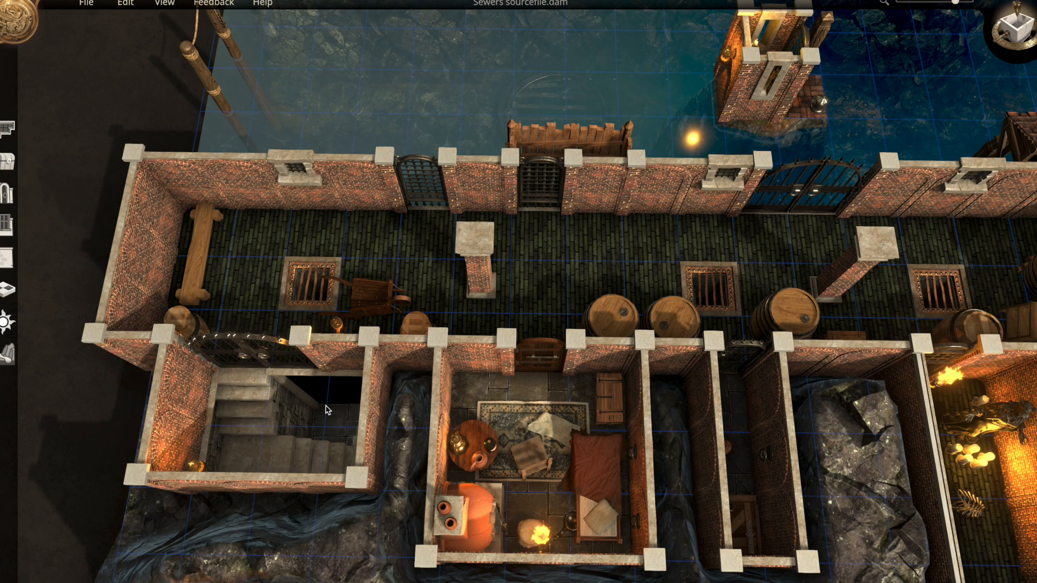
key(d)
key(d)
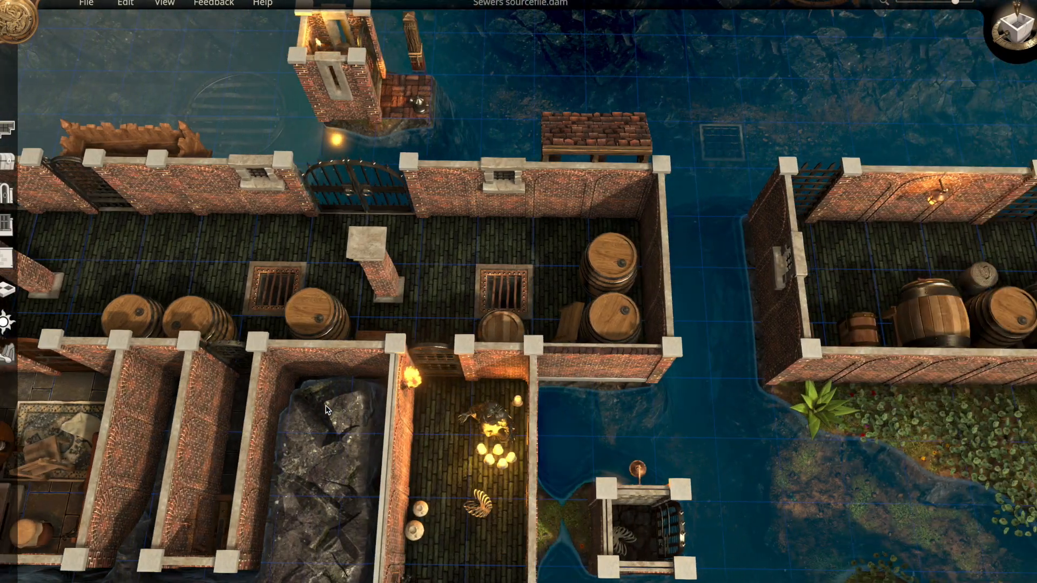
scroll(423, 463, down, 3)
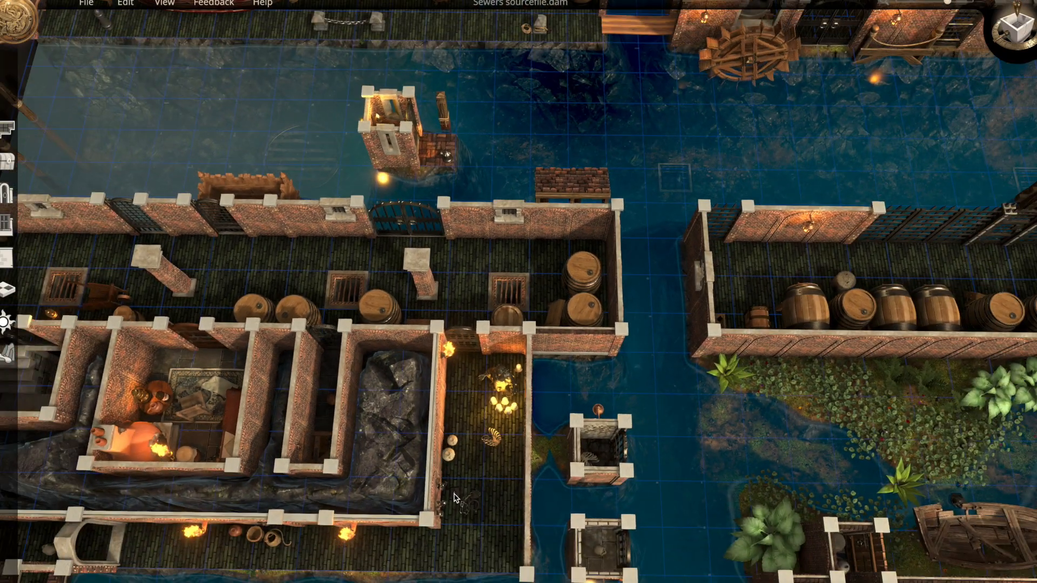
Examine the candlelit statue alcove up close and the torchlit walkway along the neighbouring canal.
scroll(456, 475, up, 5)
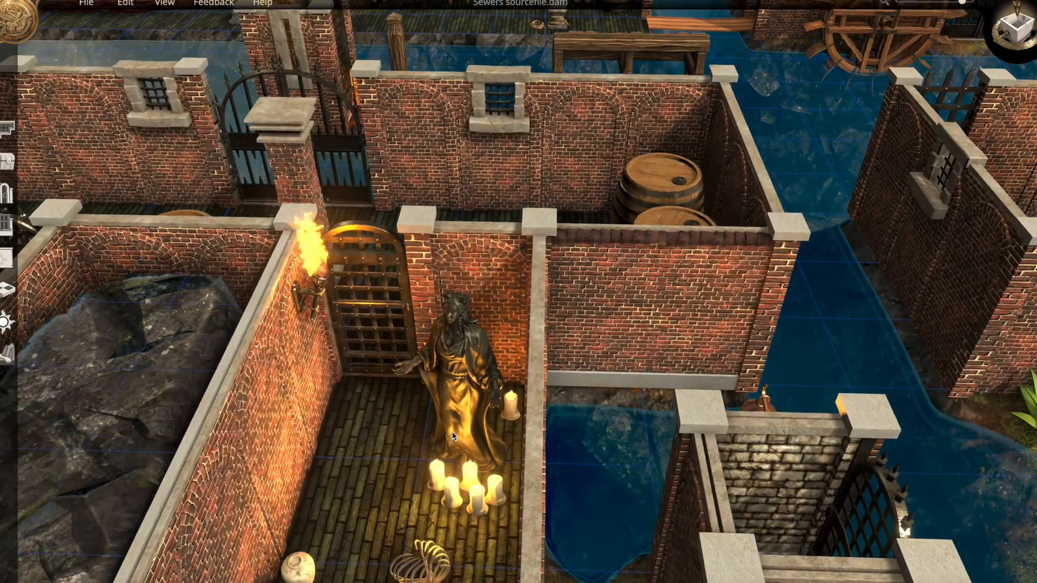
key(s)
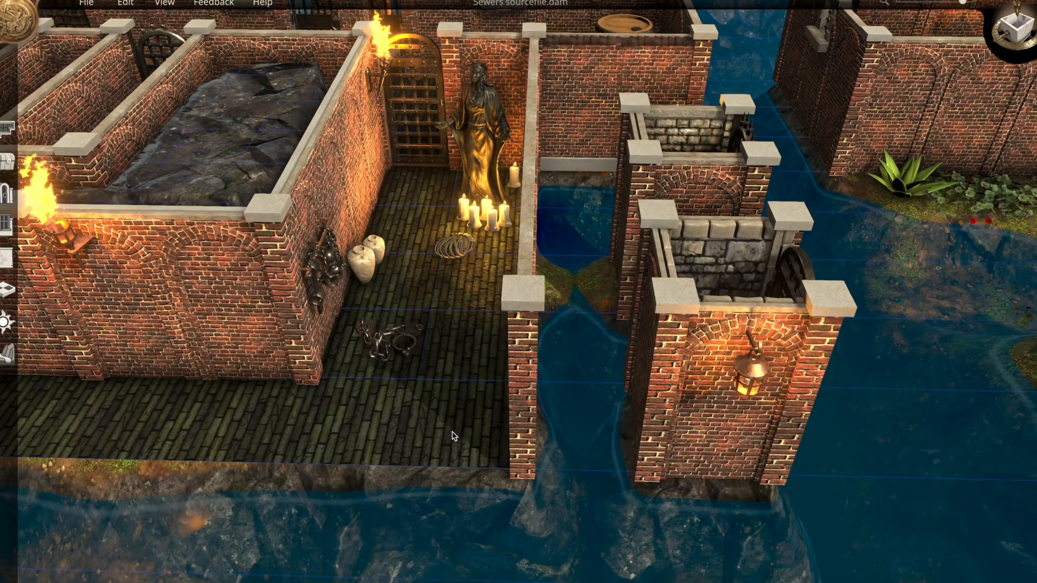
key(a)
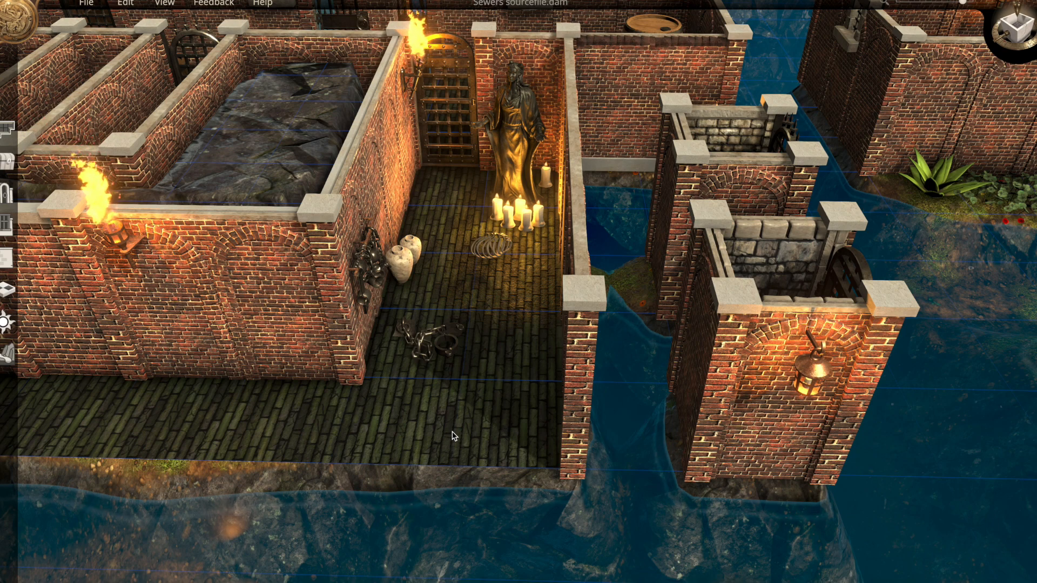
scroll(416, 488, down, 3)
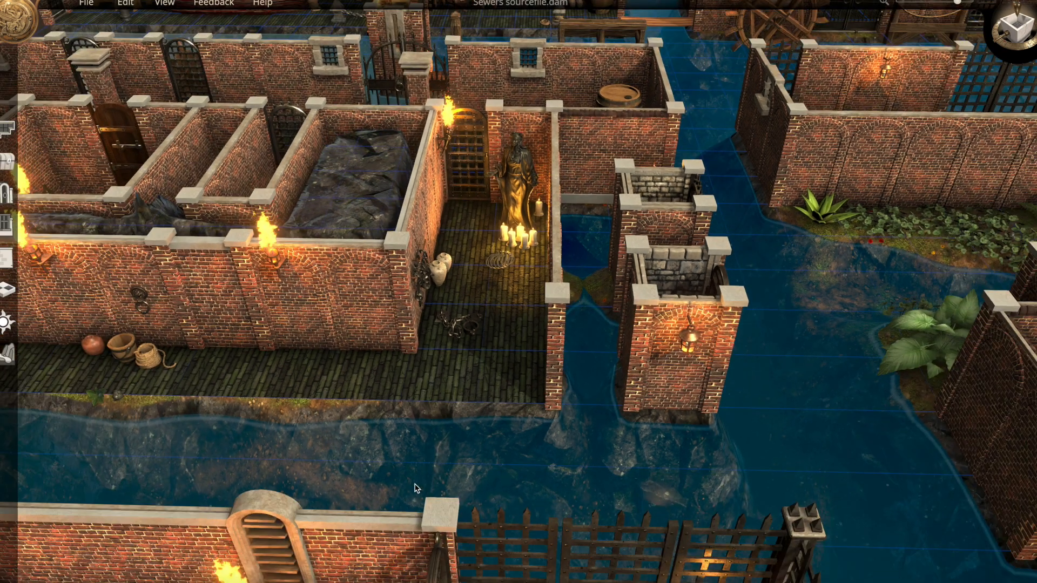
middle_drag(414, 483, 254, 443)
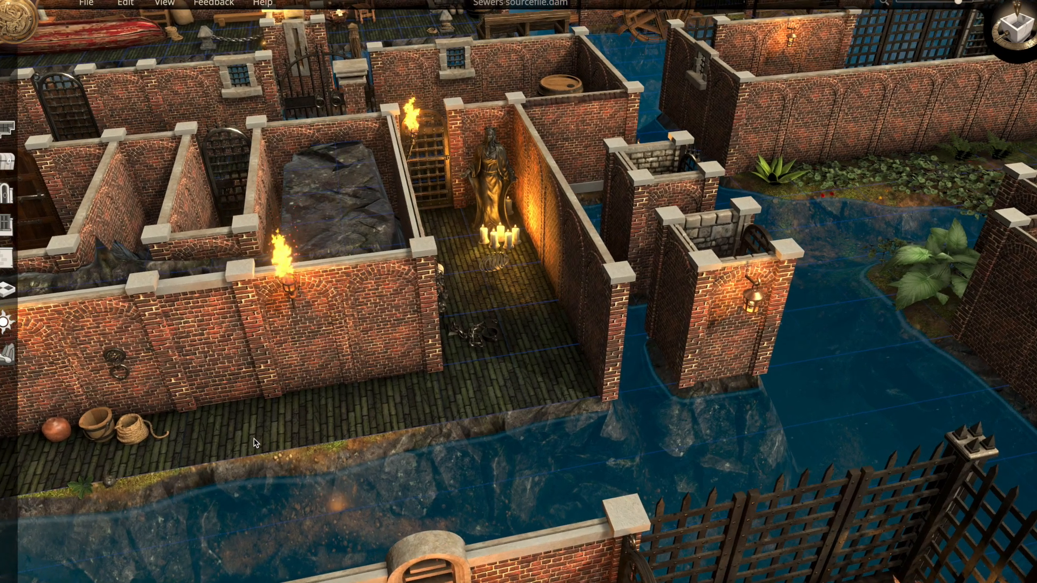
key(a)
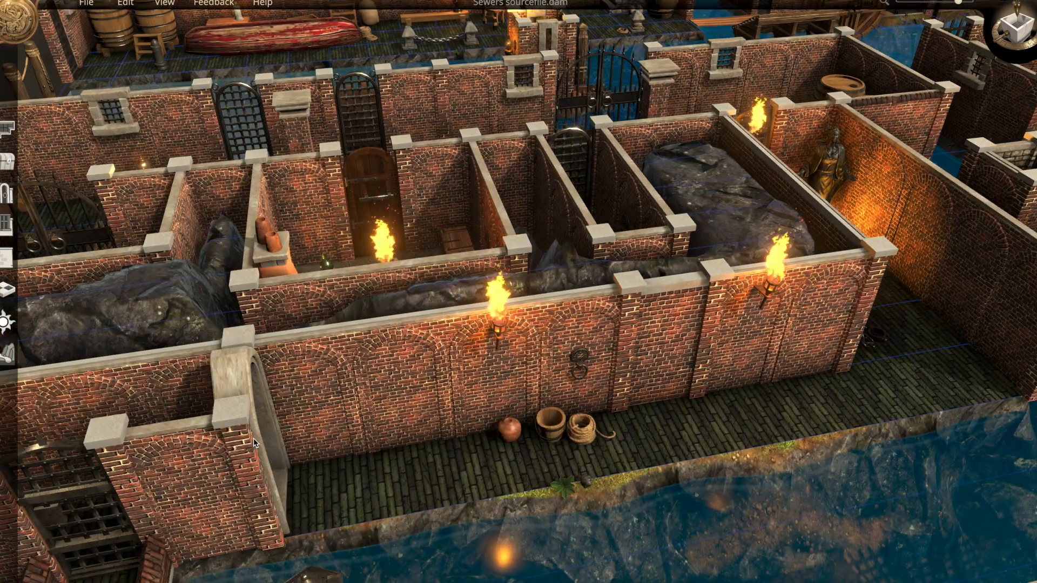
key(s)
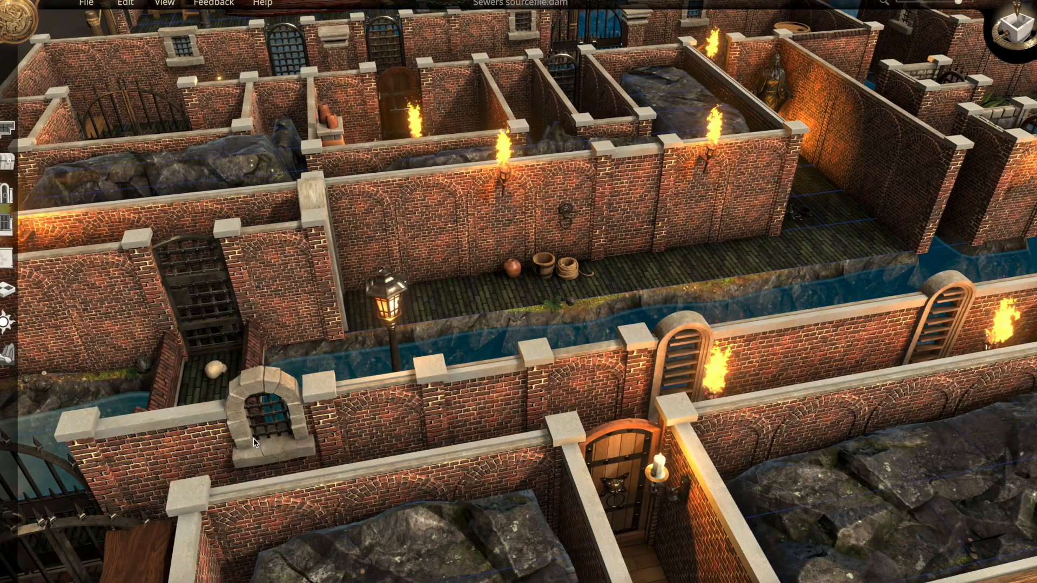
key(a)
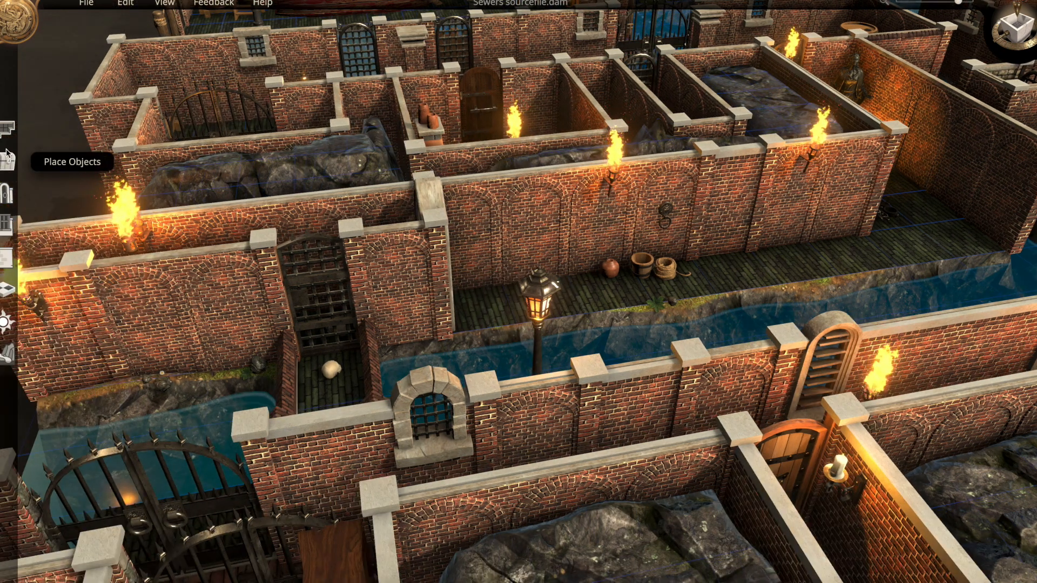
Compare the layout of the cells, barrel rooms and canals from straight above and in the tilted 3D view.
click(1029, 34)
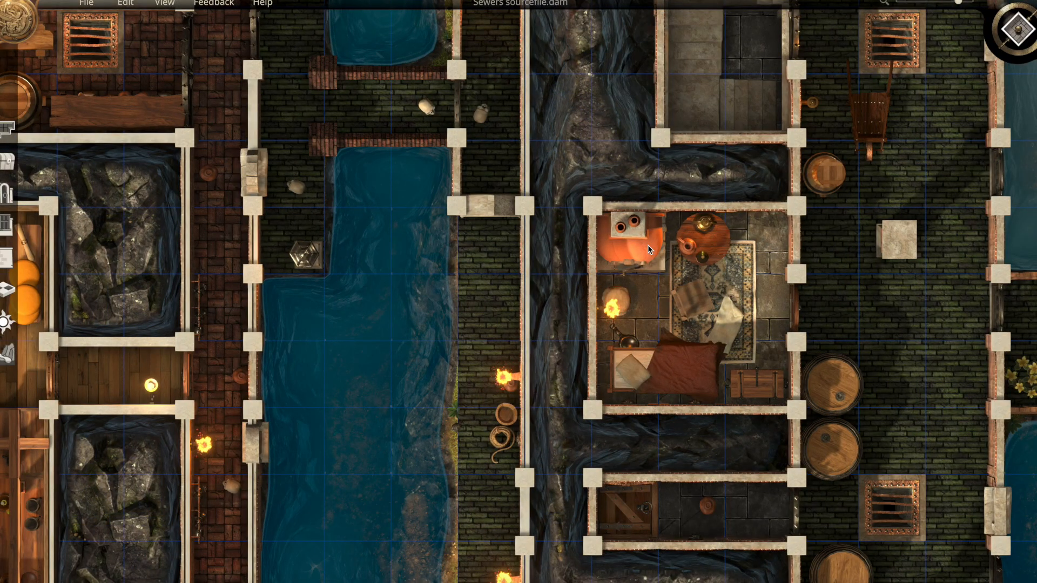
scroll(616, 264, down, 3)
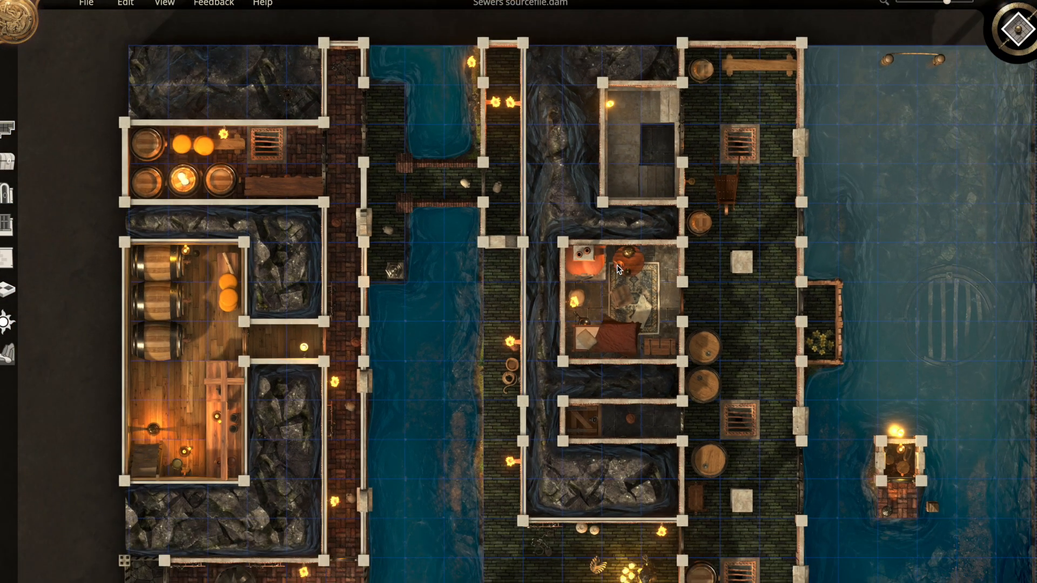
key(s)
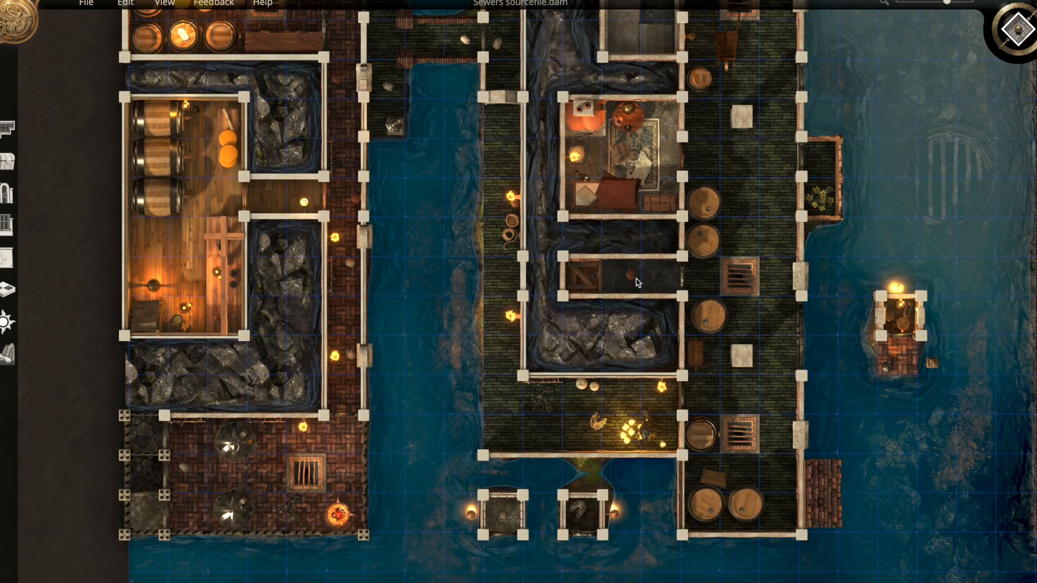
scroll(637, 288, up, 3)
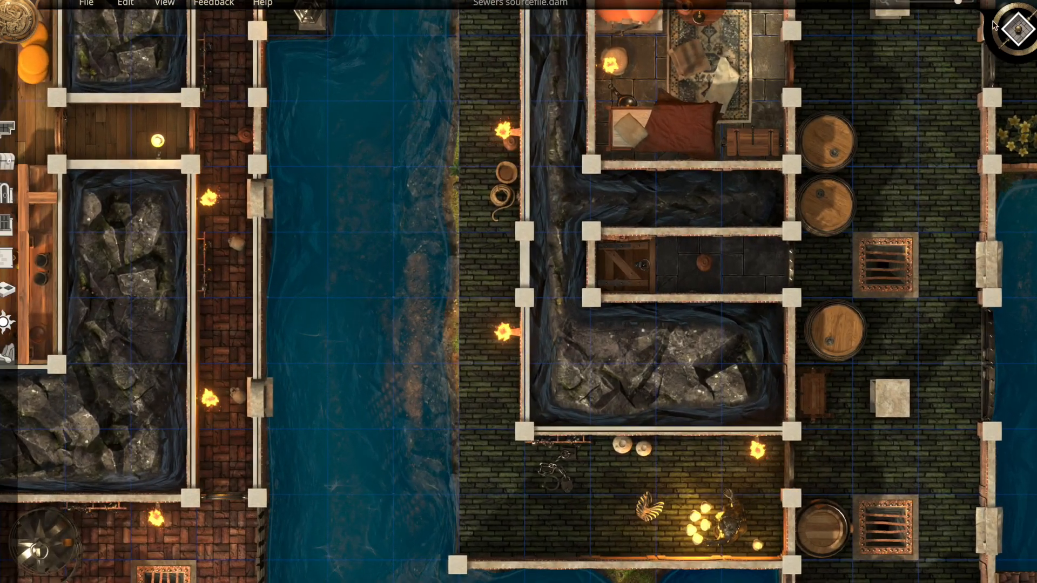
click(1015, 36)
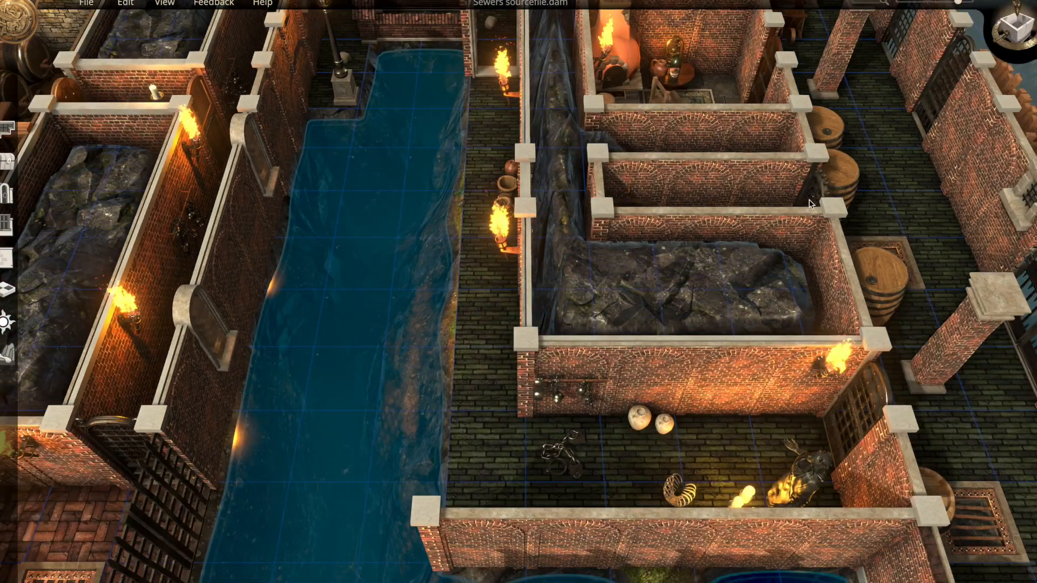
scroll(787, 243, down, 3)
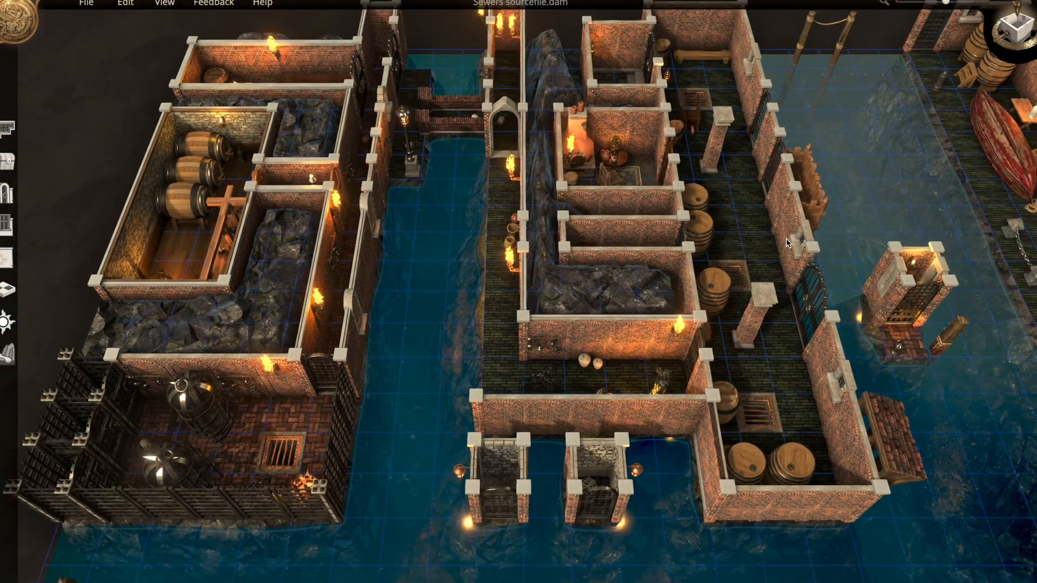
key(d)
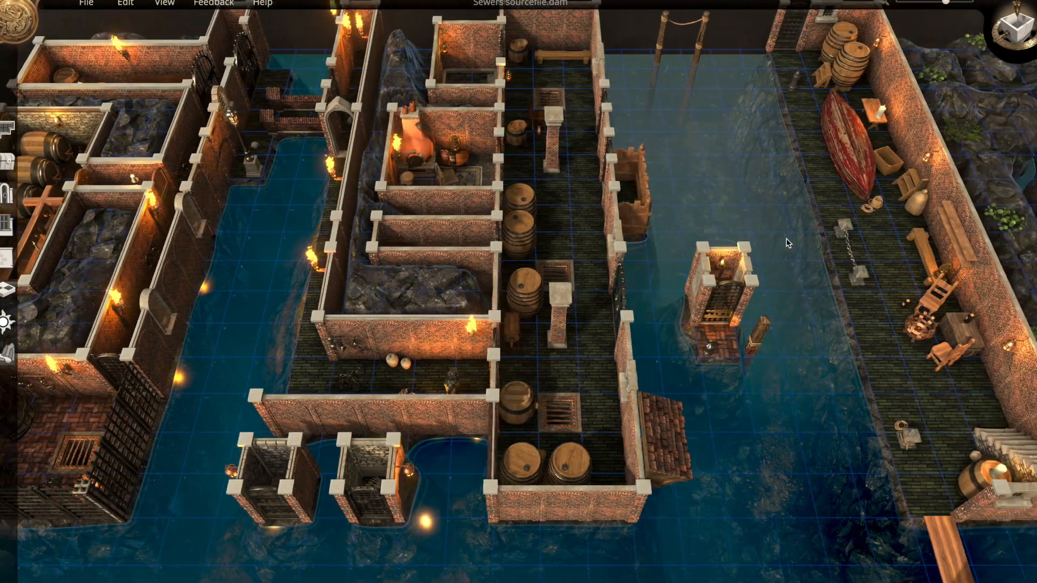
key(a)
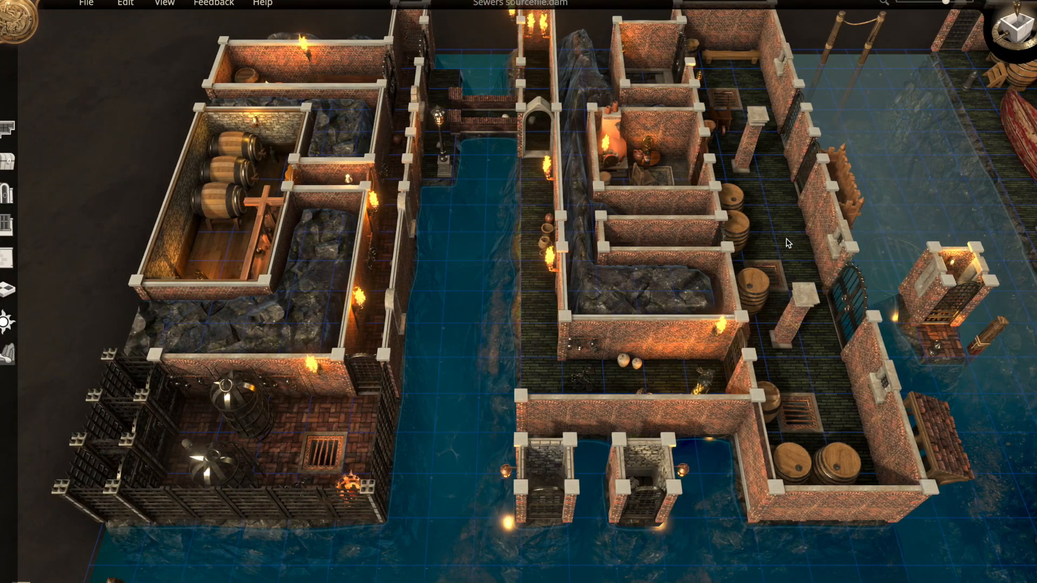
Examine the central canal junction with its two gated brick alcoves, the fenced cage yard and the arched walkway with the stone cross.
scroll(609, 388, up, 5)
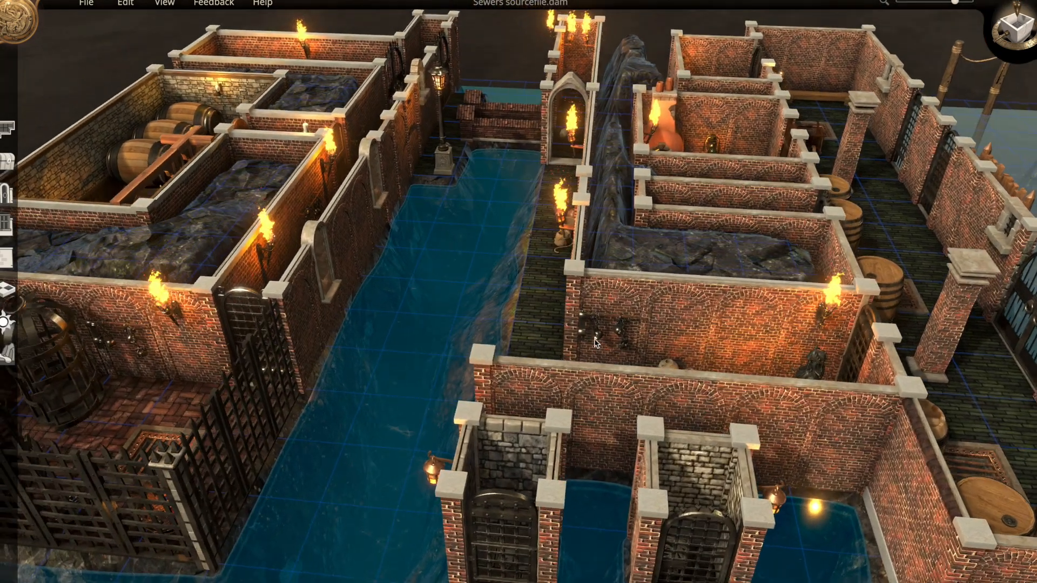
scroll(583, 365, down, 5)
scroll(578, 361, up, 3)
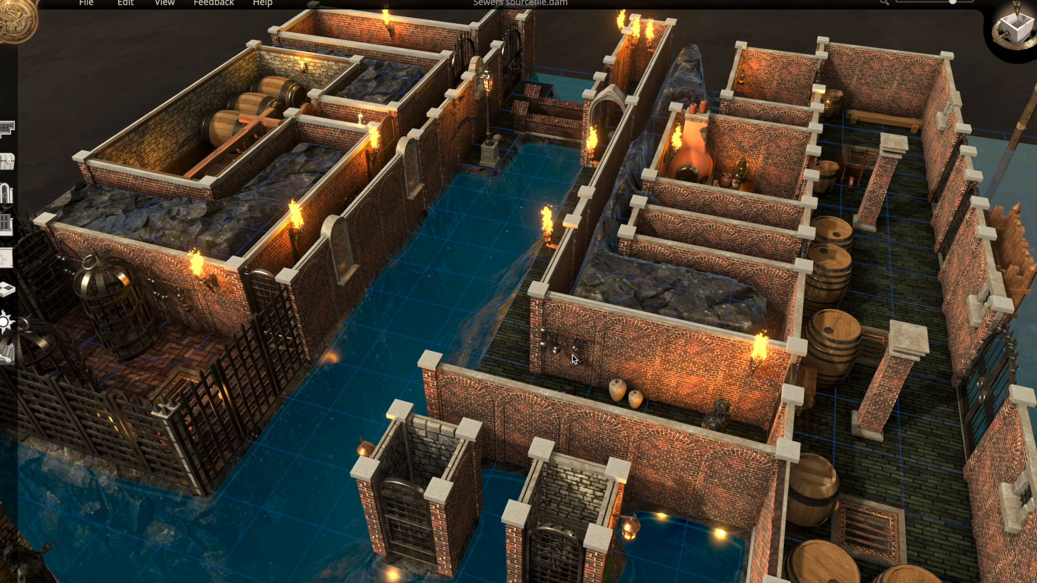
key(a)
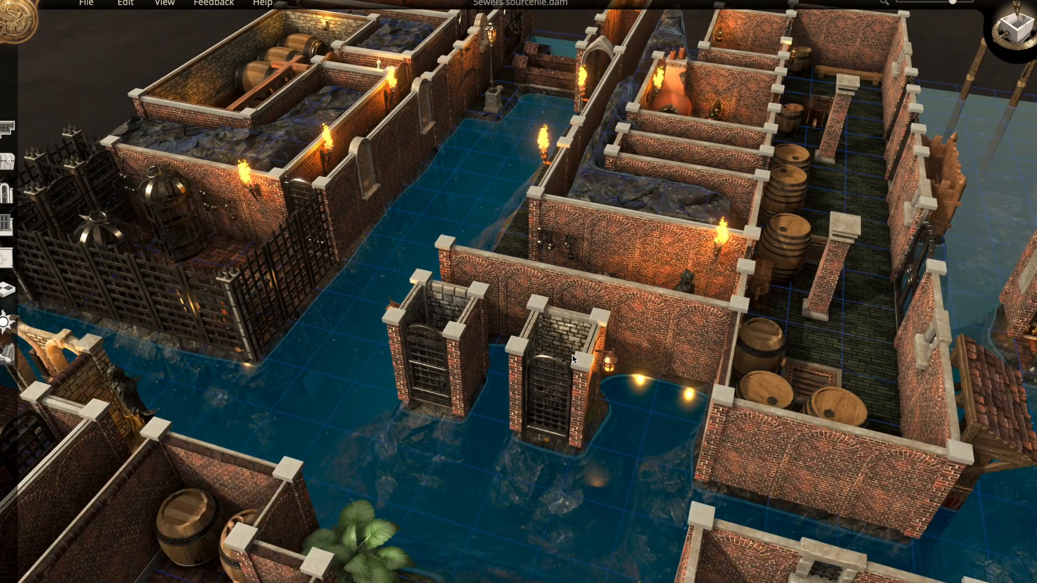
key(q)
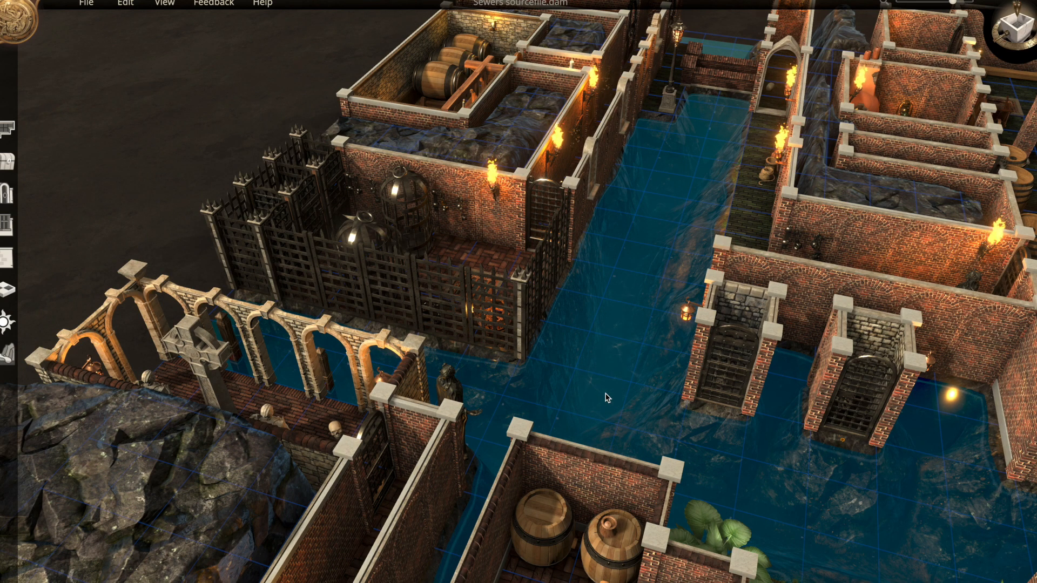
key(e)
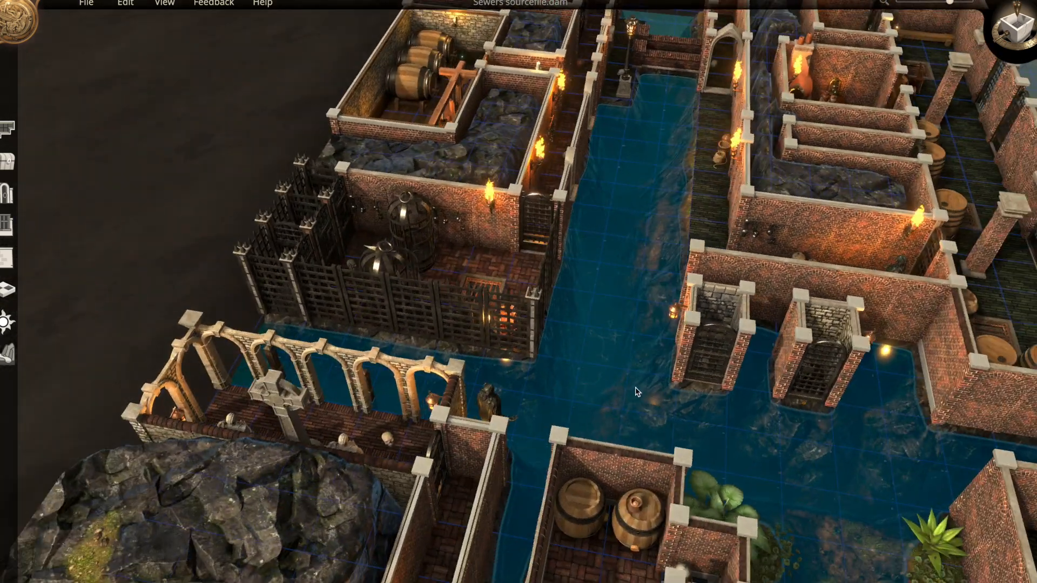
key(e)
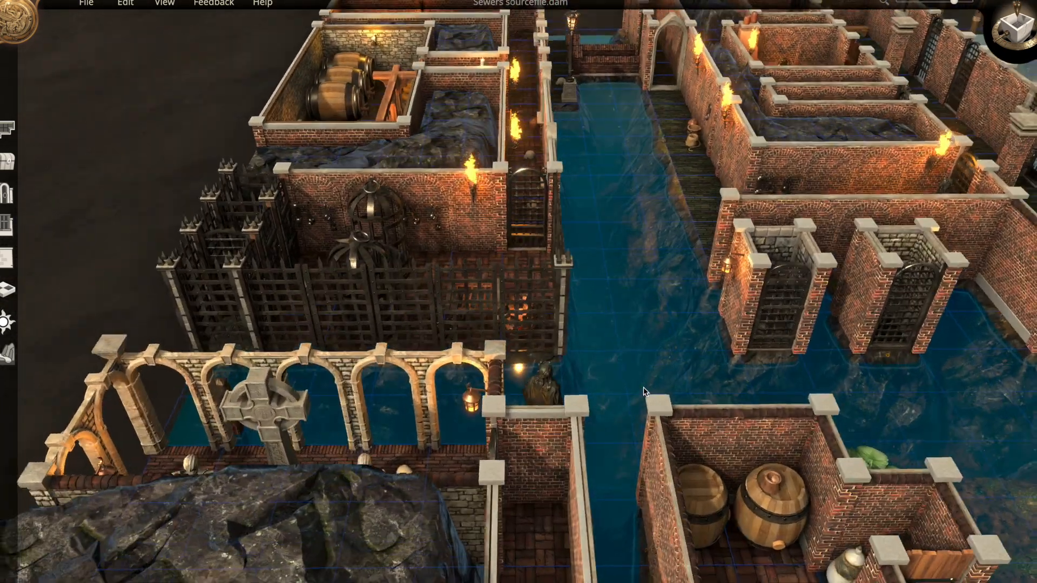